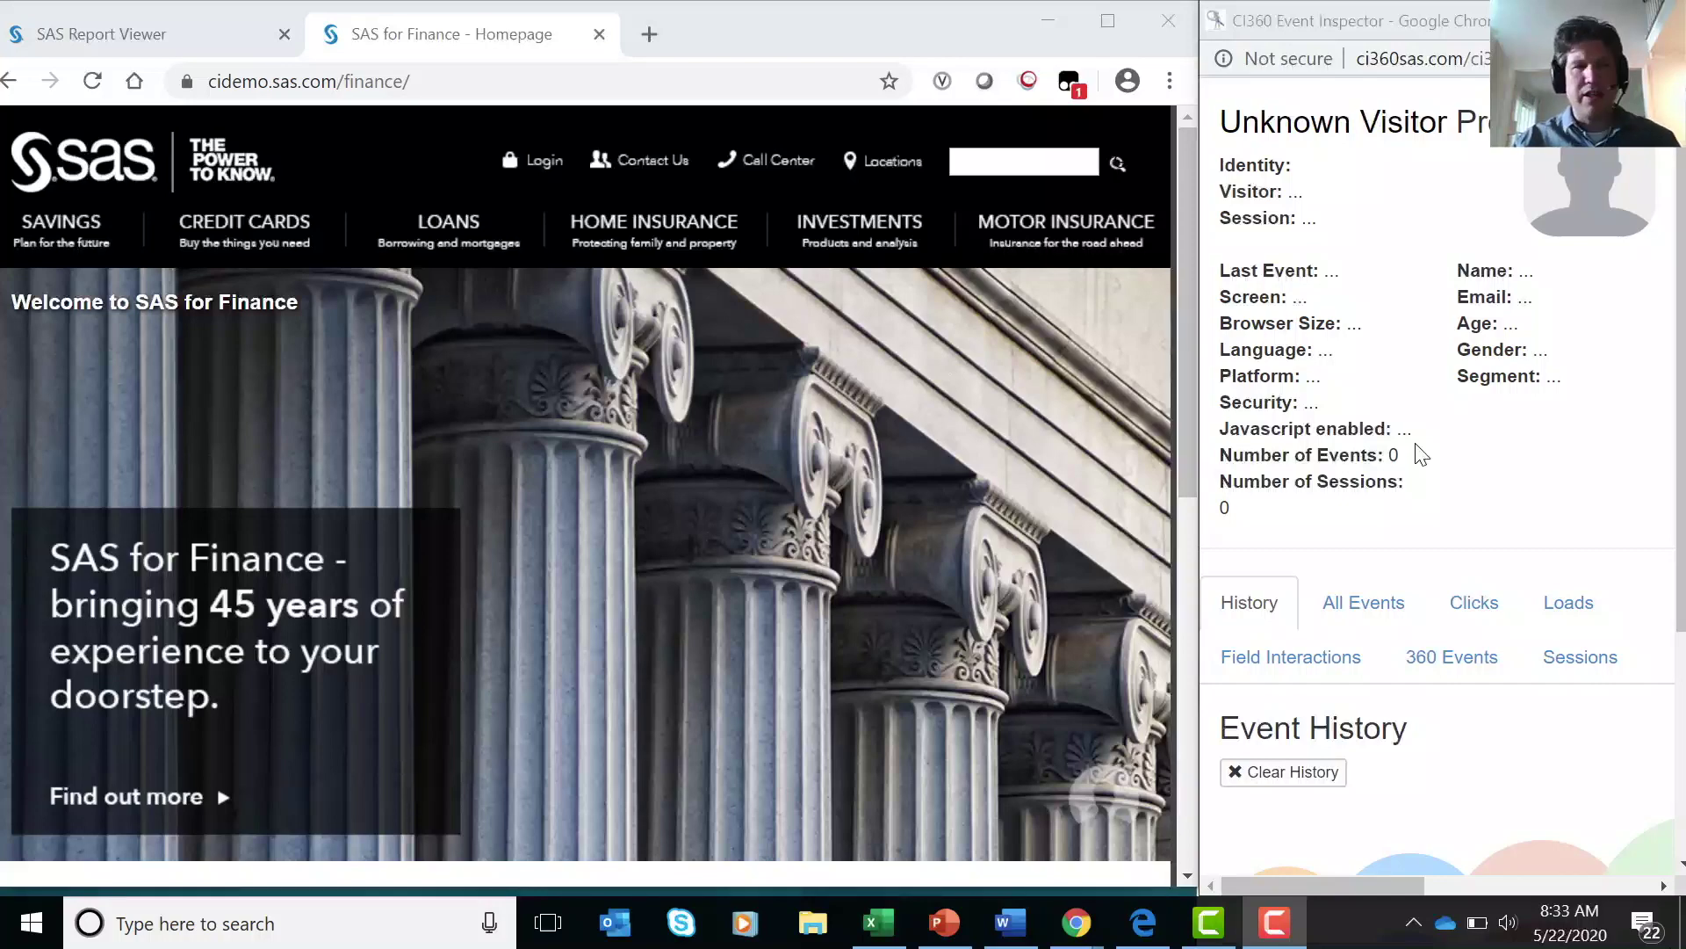
click(136, 35)
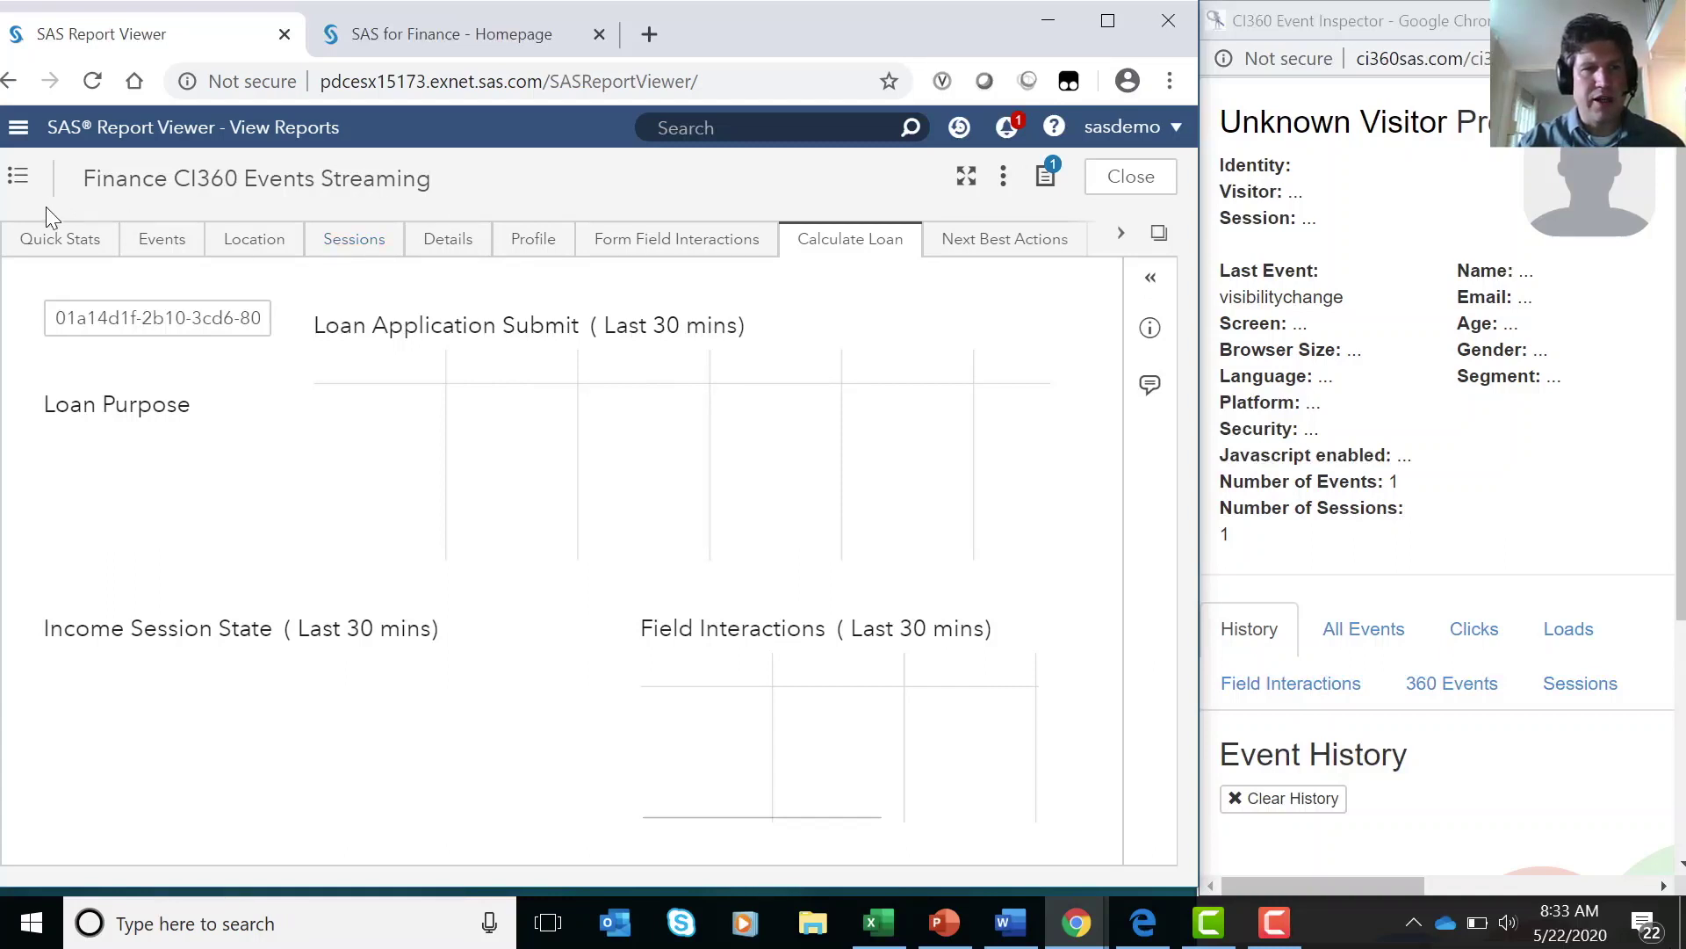
Review the Quick Stats page of the Finance CI360 Events Streaming report, then go back to the finance homepage.
click(55, 250)
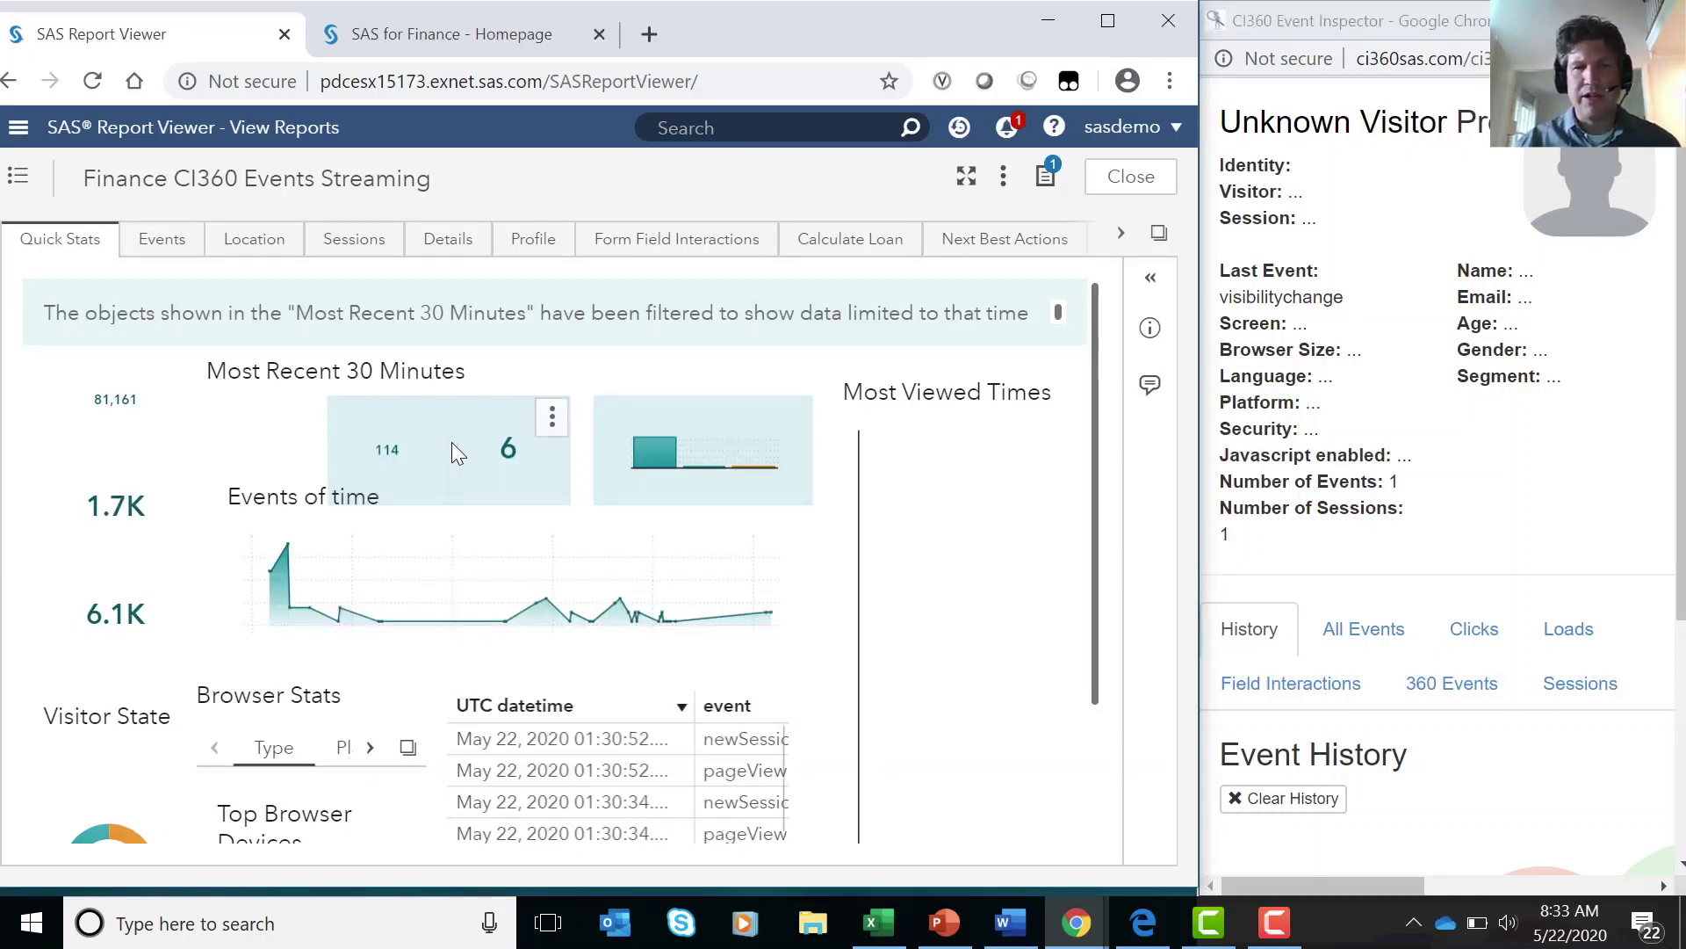
click(419, 18)
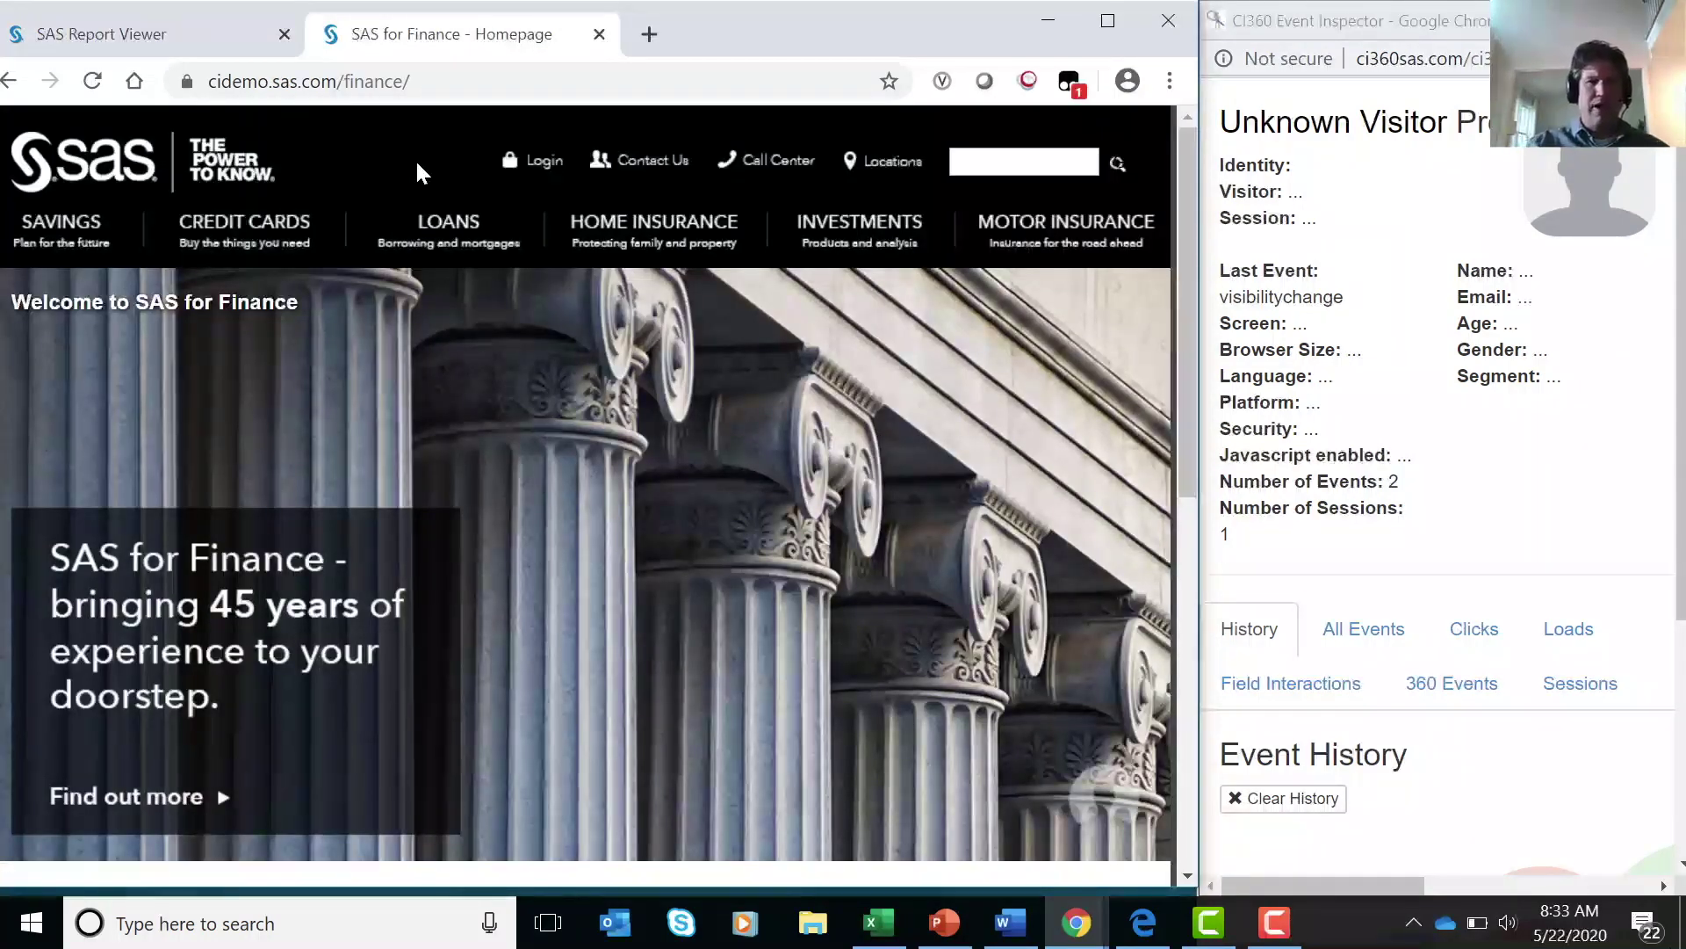
Reload the SAS for Finance homepage to start a tracked session, check the inspector, then go to Loans.
click(93, 84)
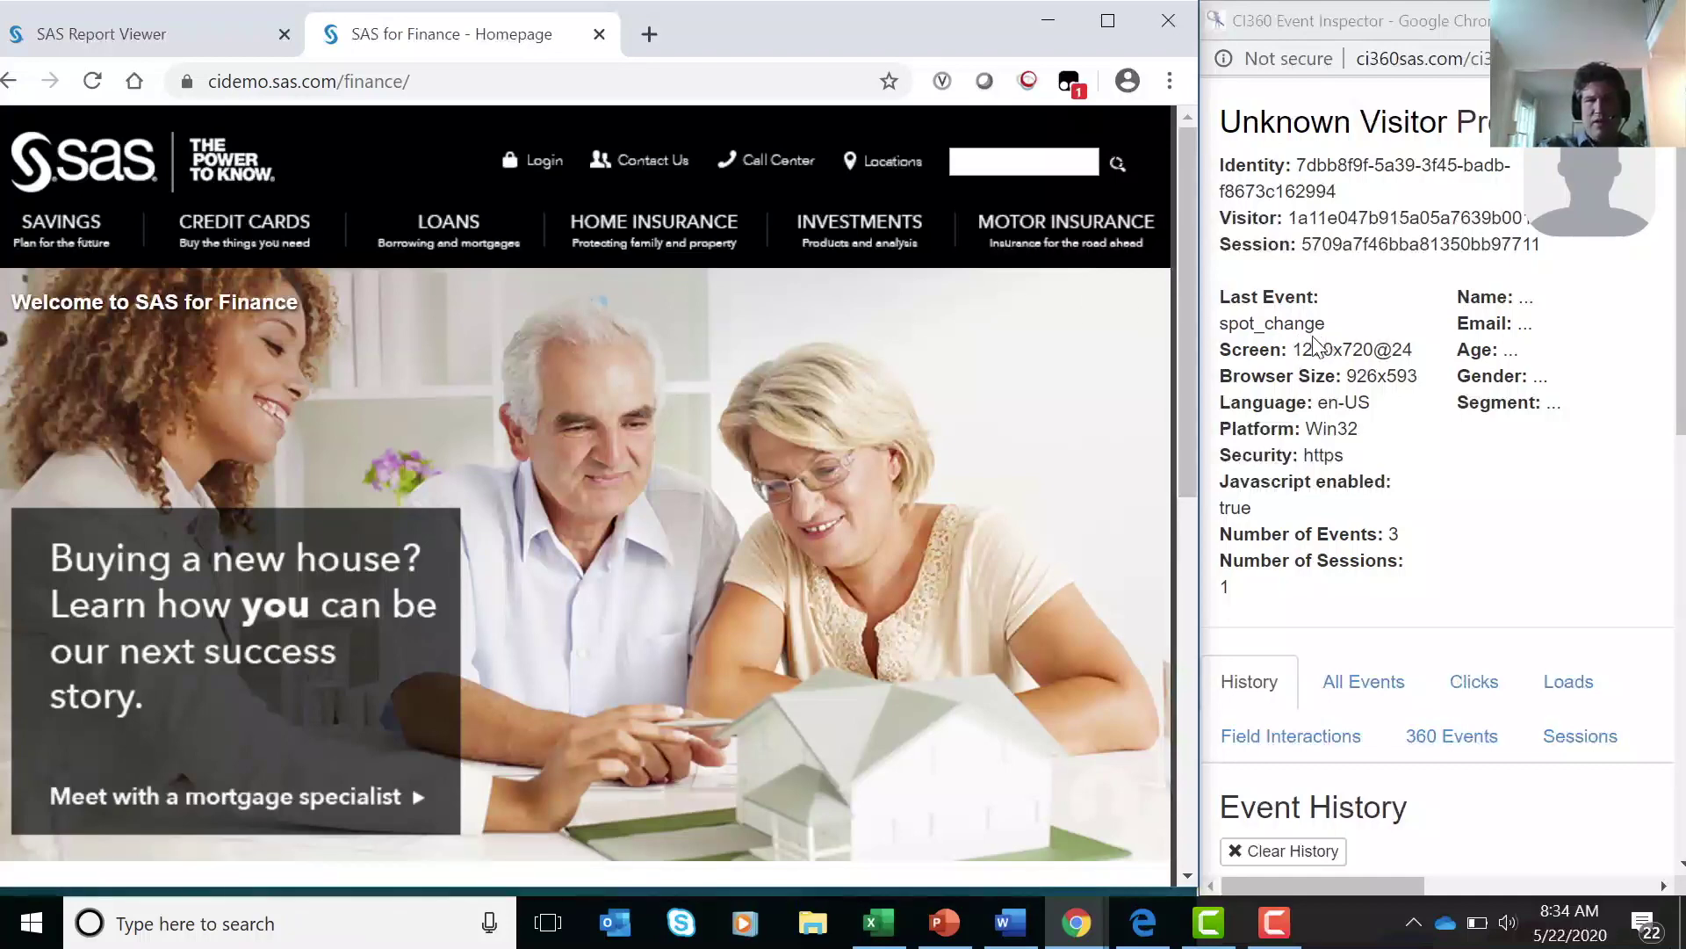
scroll(1352, 426, down, 4)
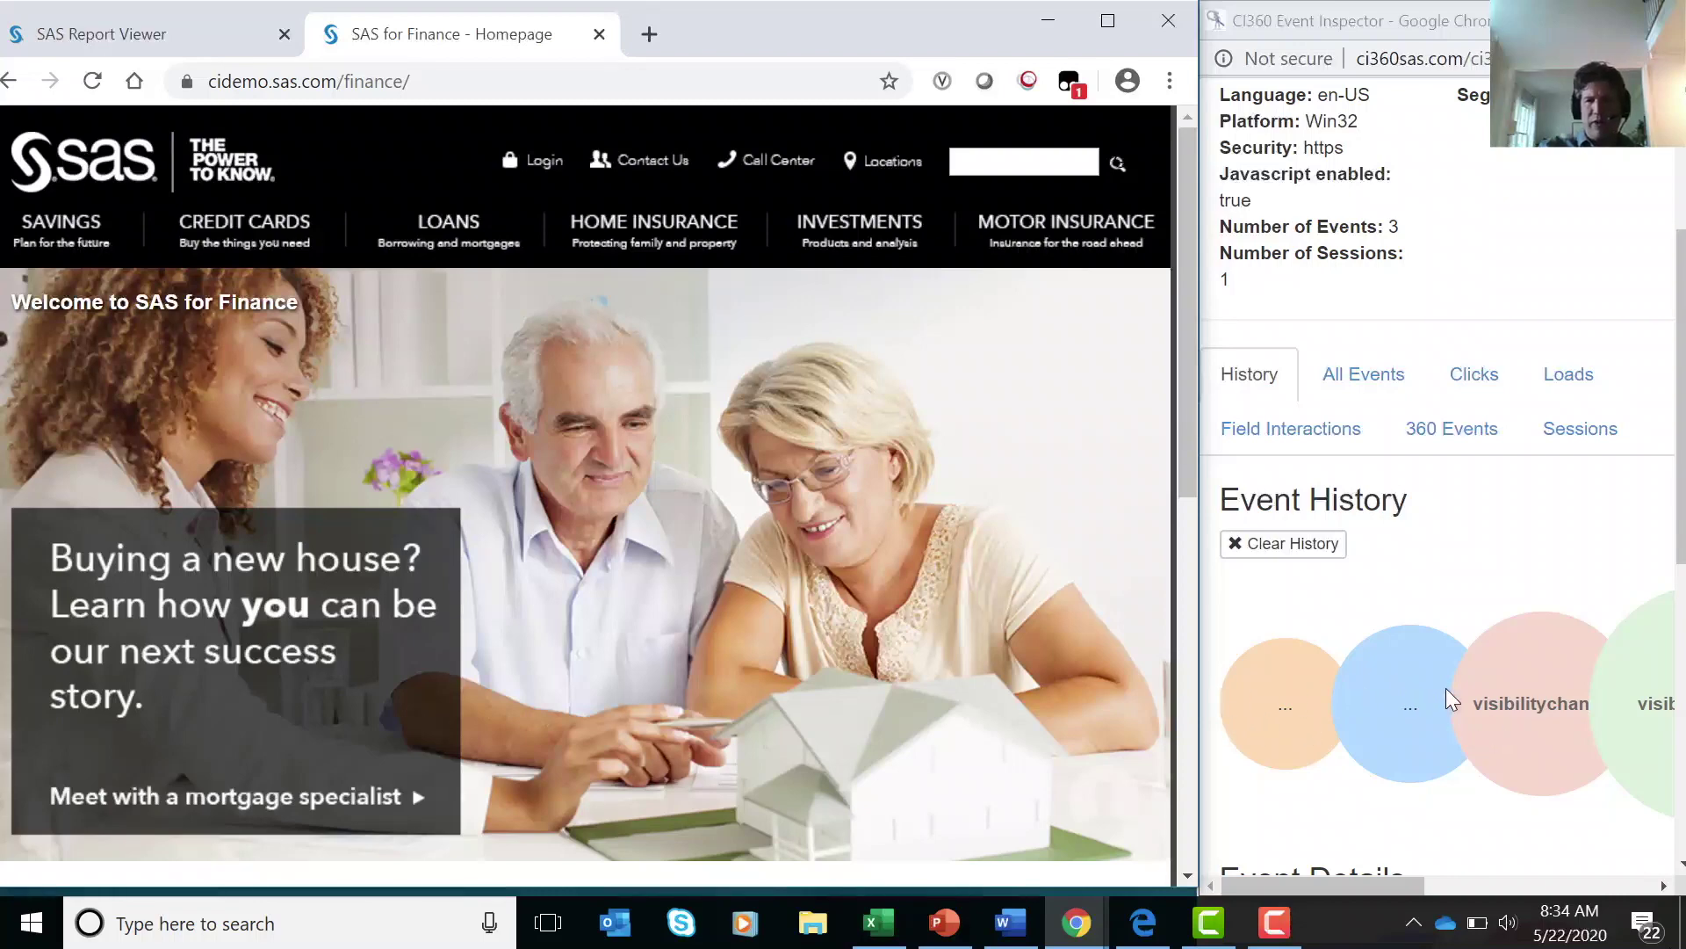
scroll(1423, 694, up, 4)
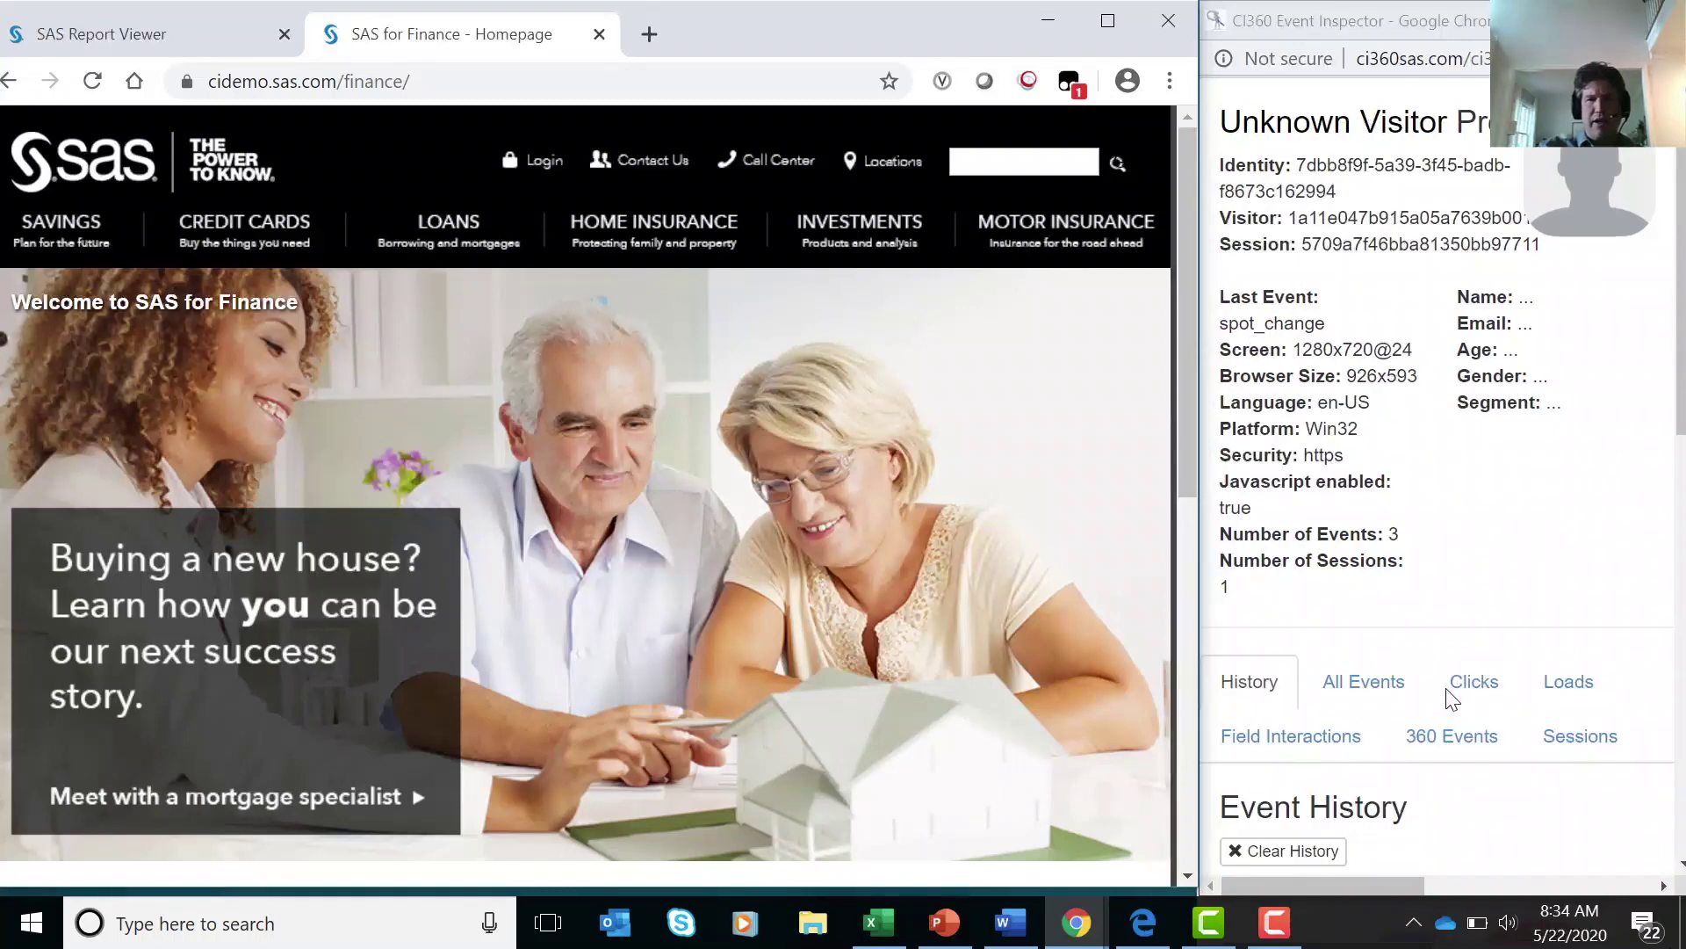
click(465, 255)
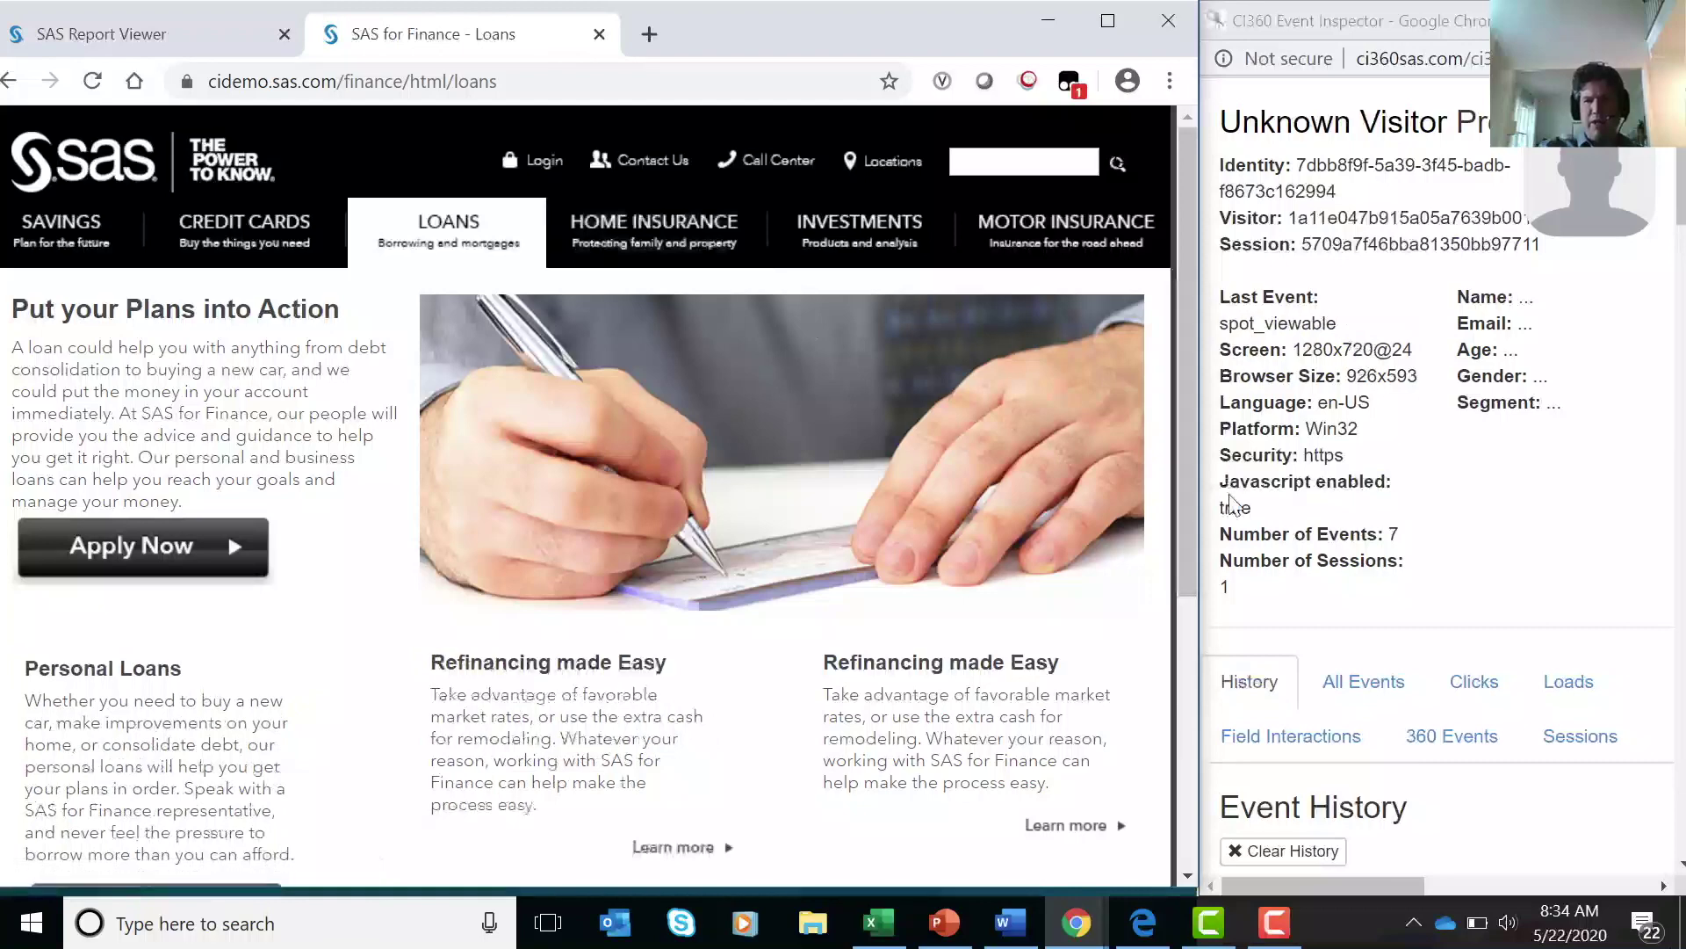
Scroll down the Loans page and choose Apply Now to reach the Loan App form.
scroll(1251, 544, down, 3)
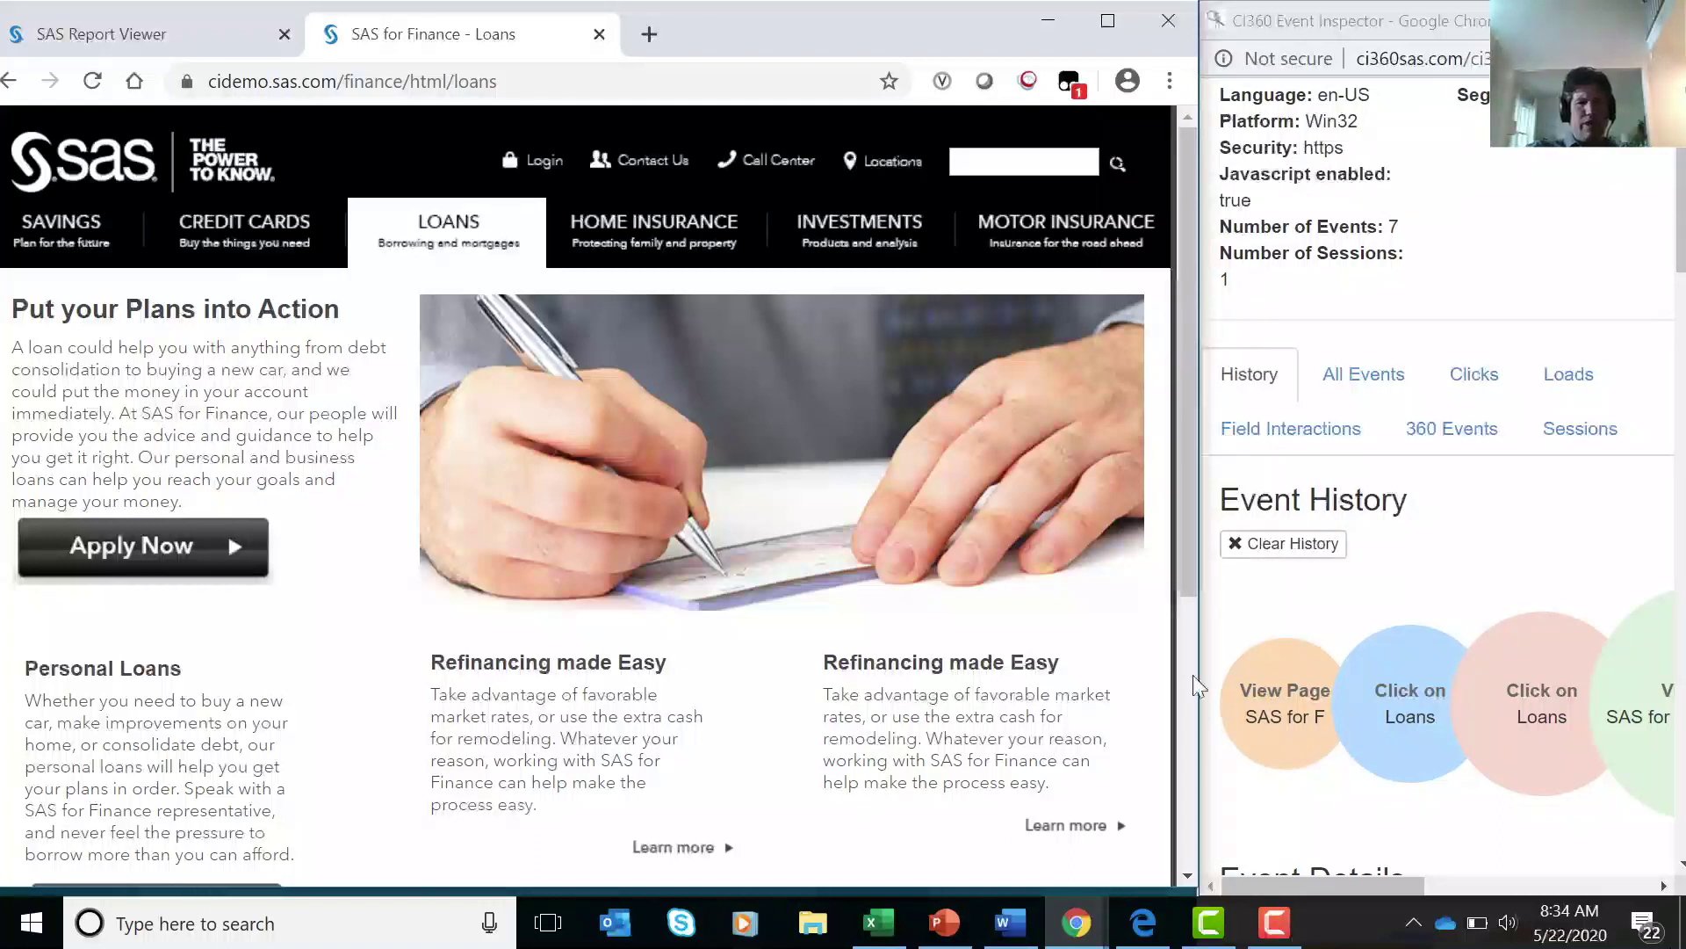
scroll(703, 558, down, 3)
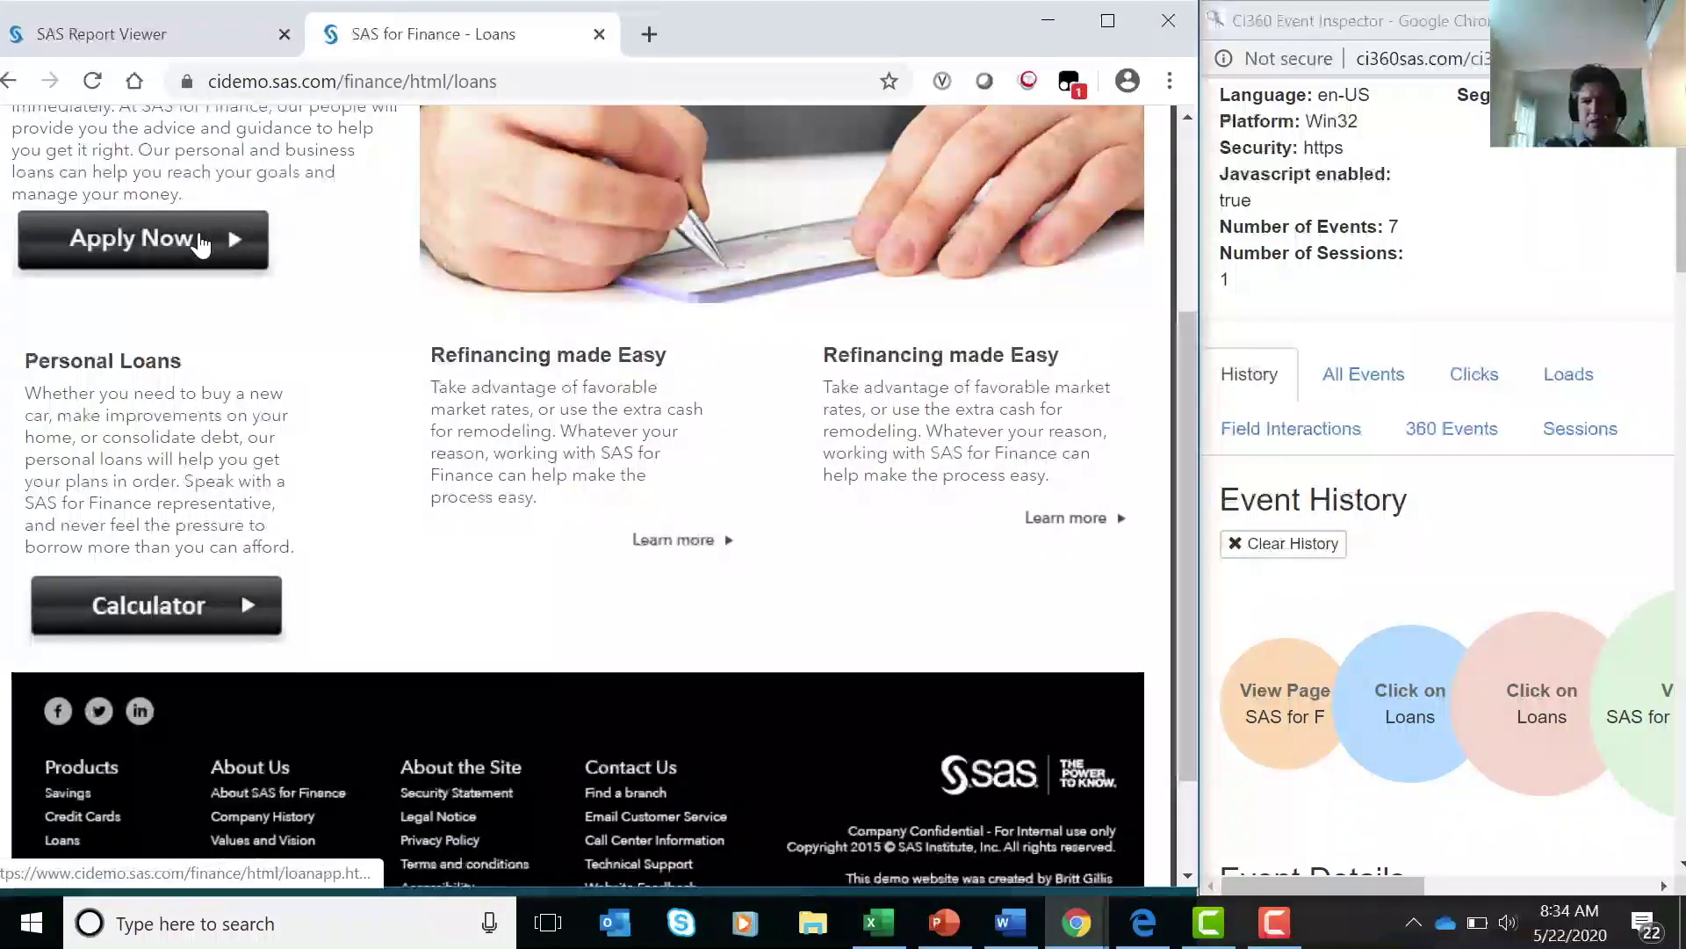
click(201, 244)
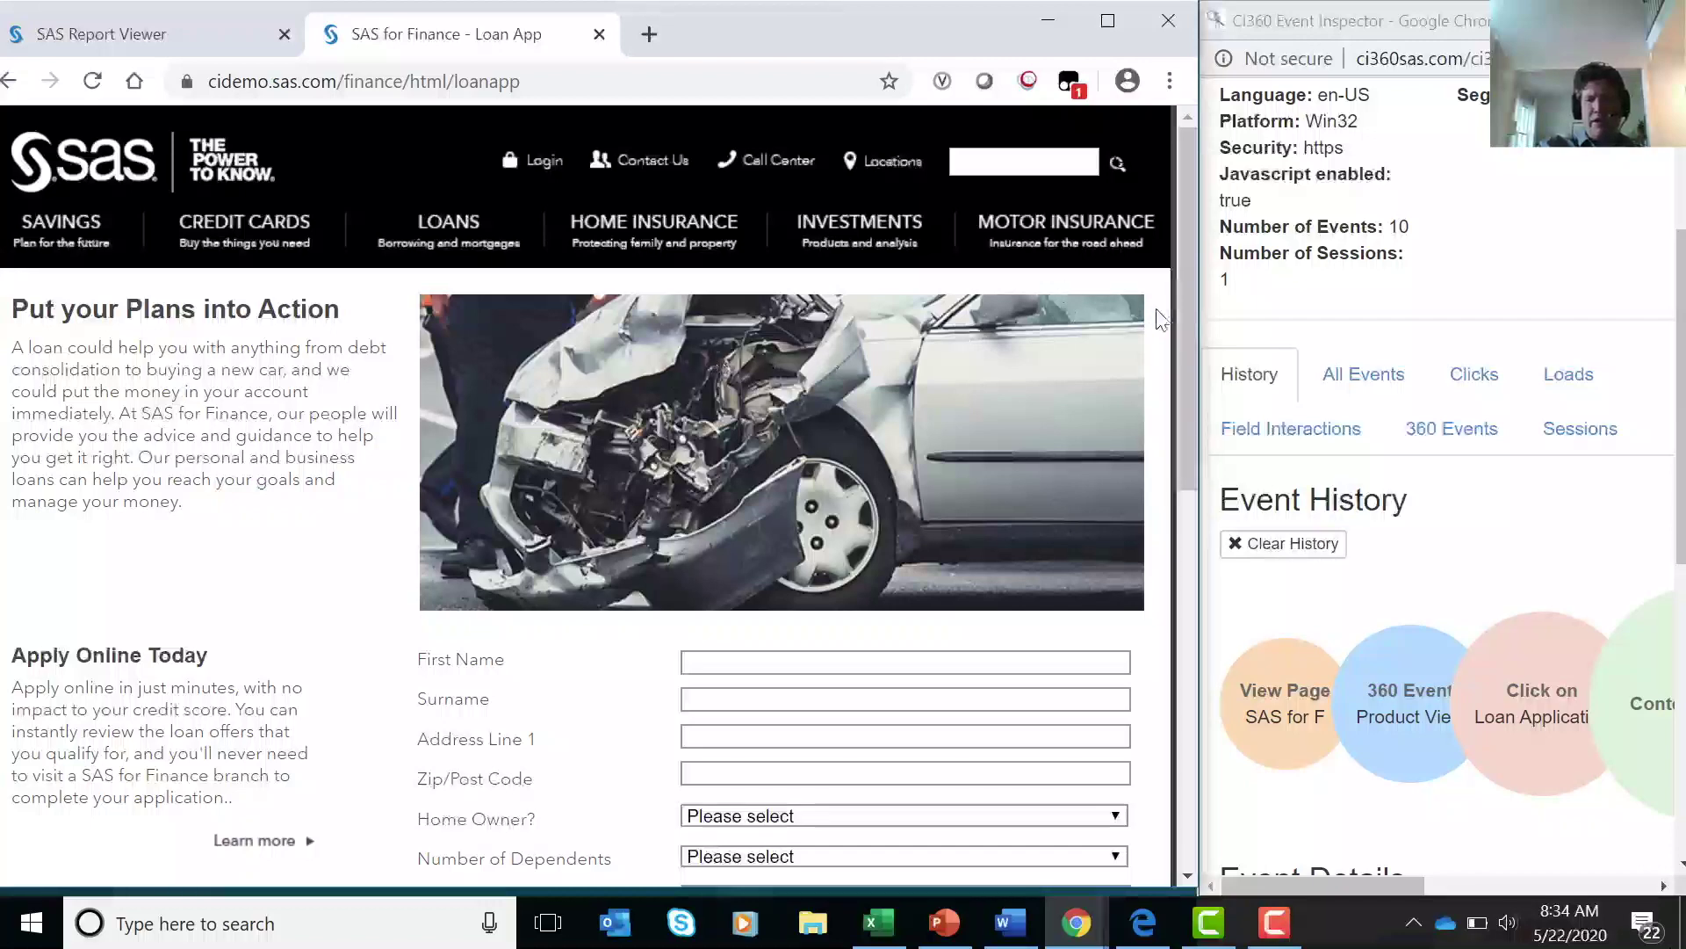
Enter the applicant's first name and surname, filling the surname from autofill.
drag(1183, 304, 1172, 430)
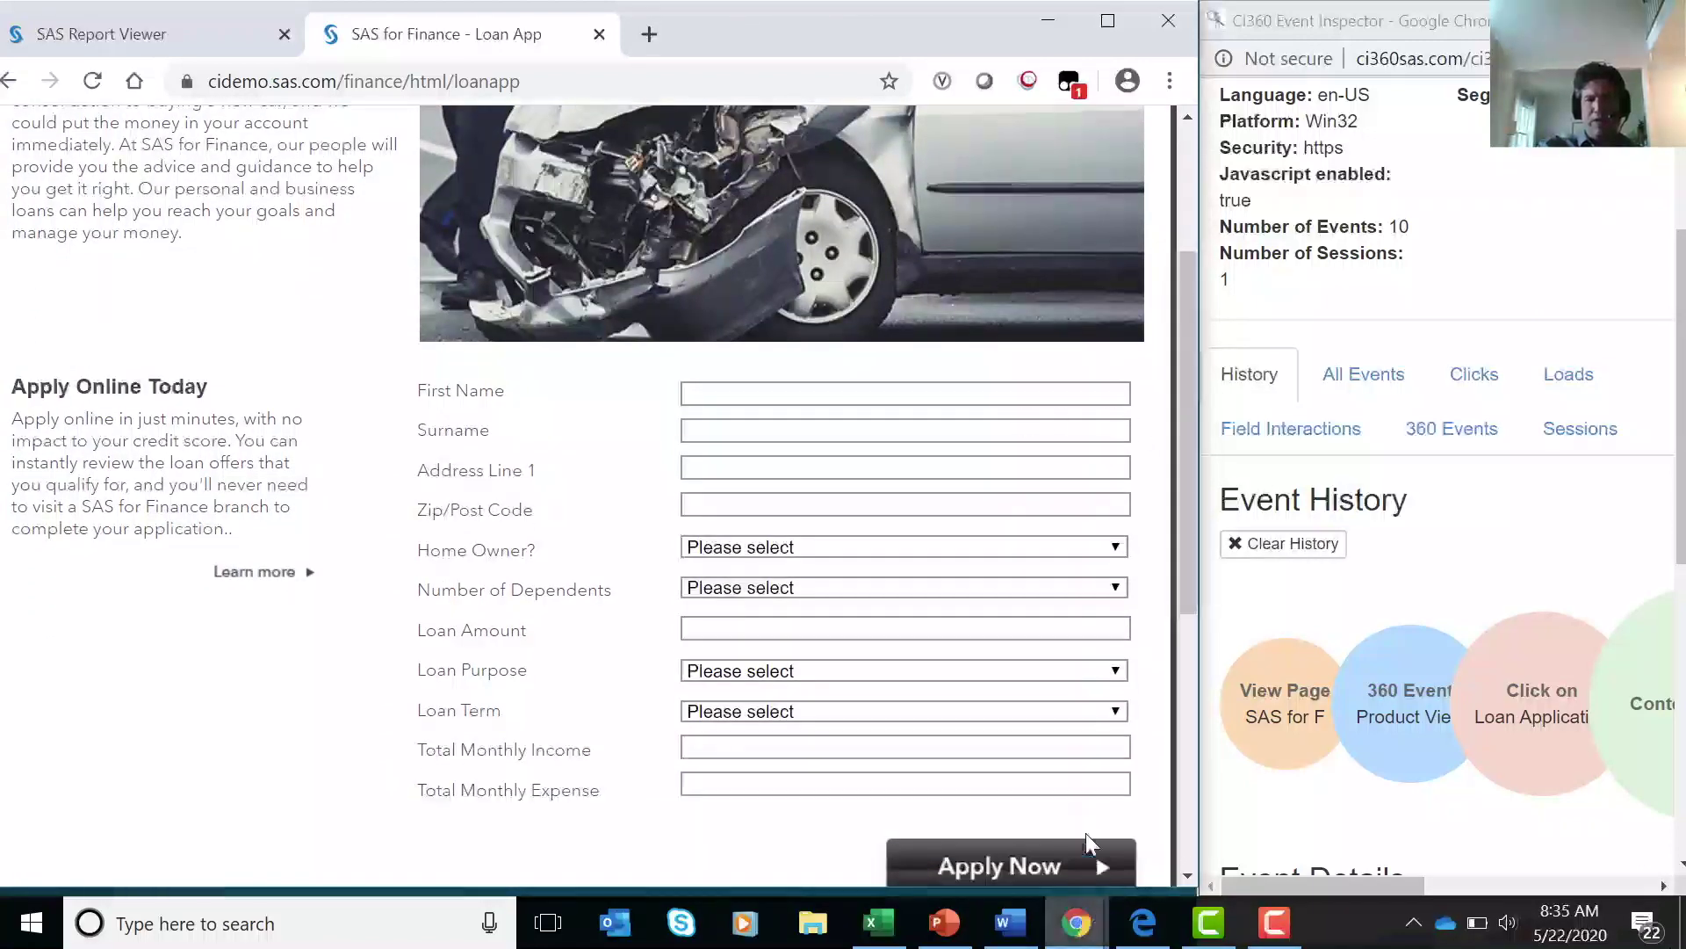
click(823, 396)
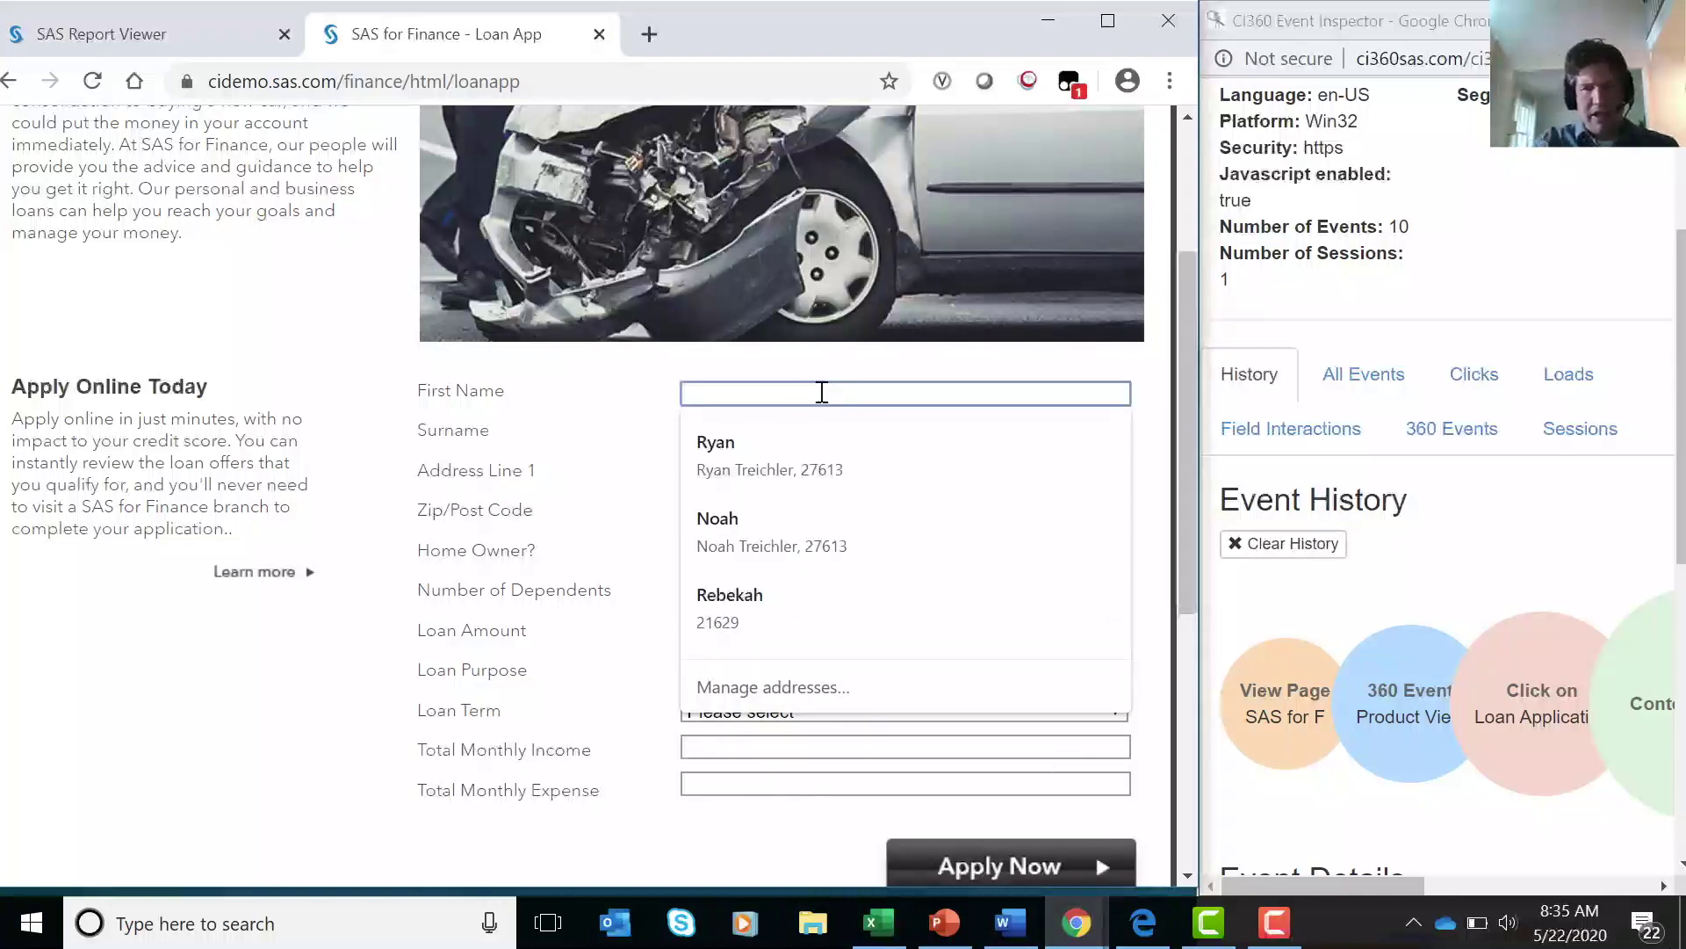
text(Ryan)
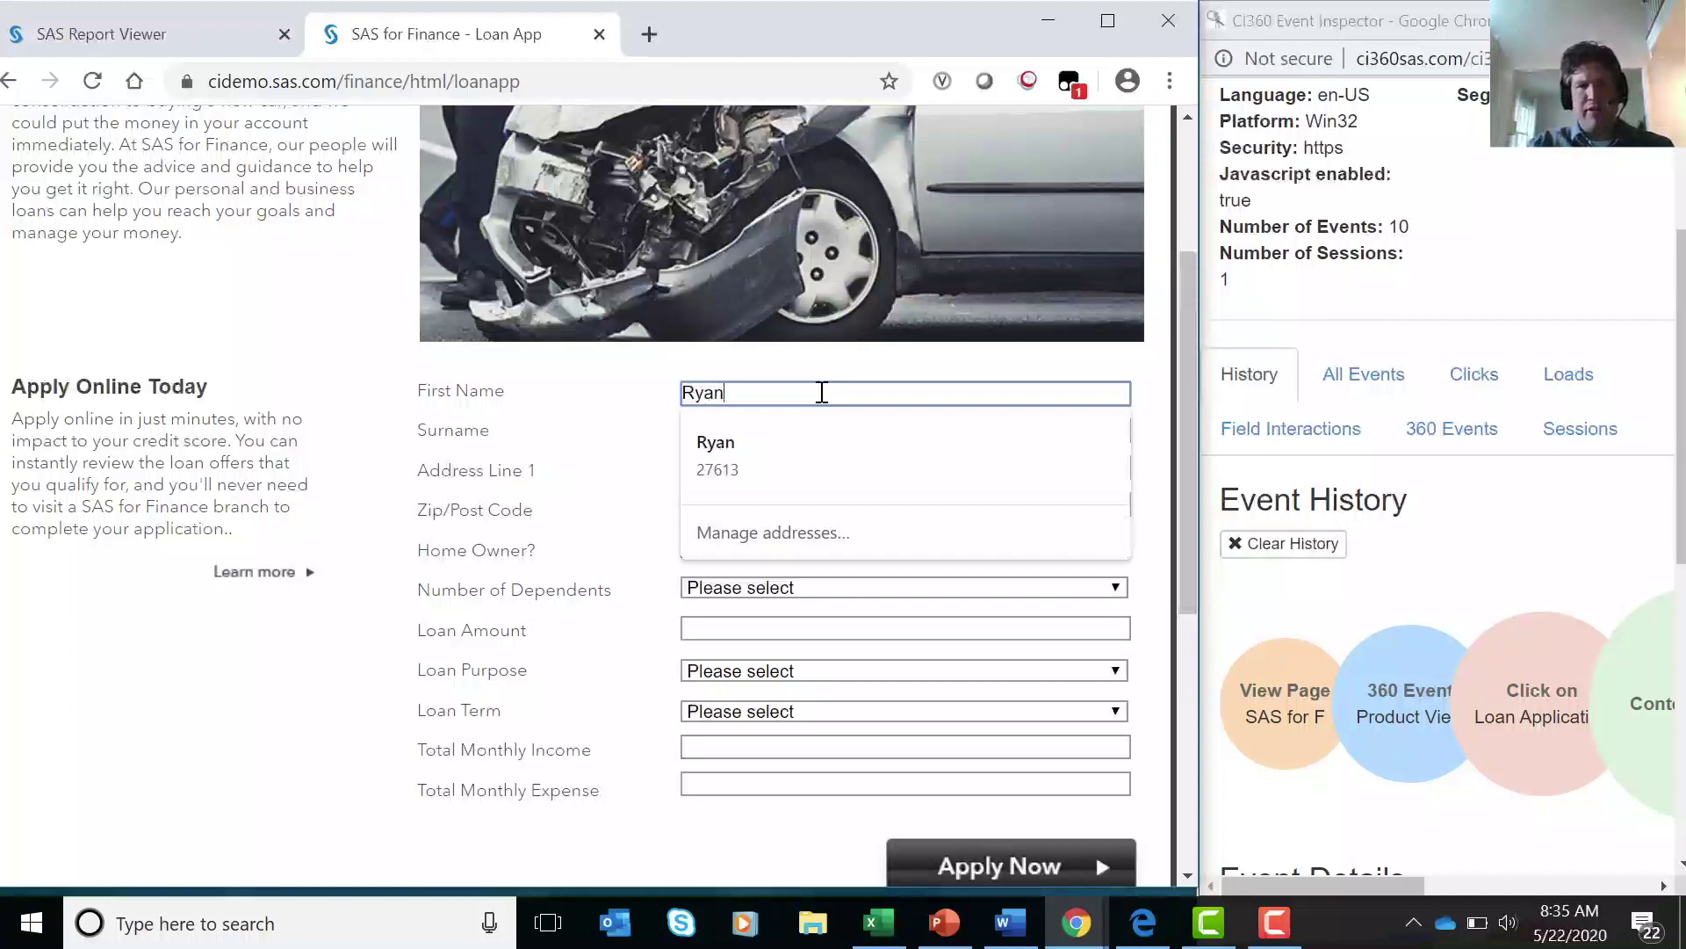
click(633, 414)
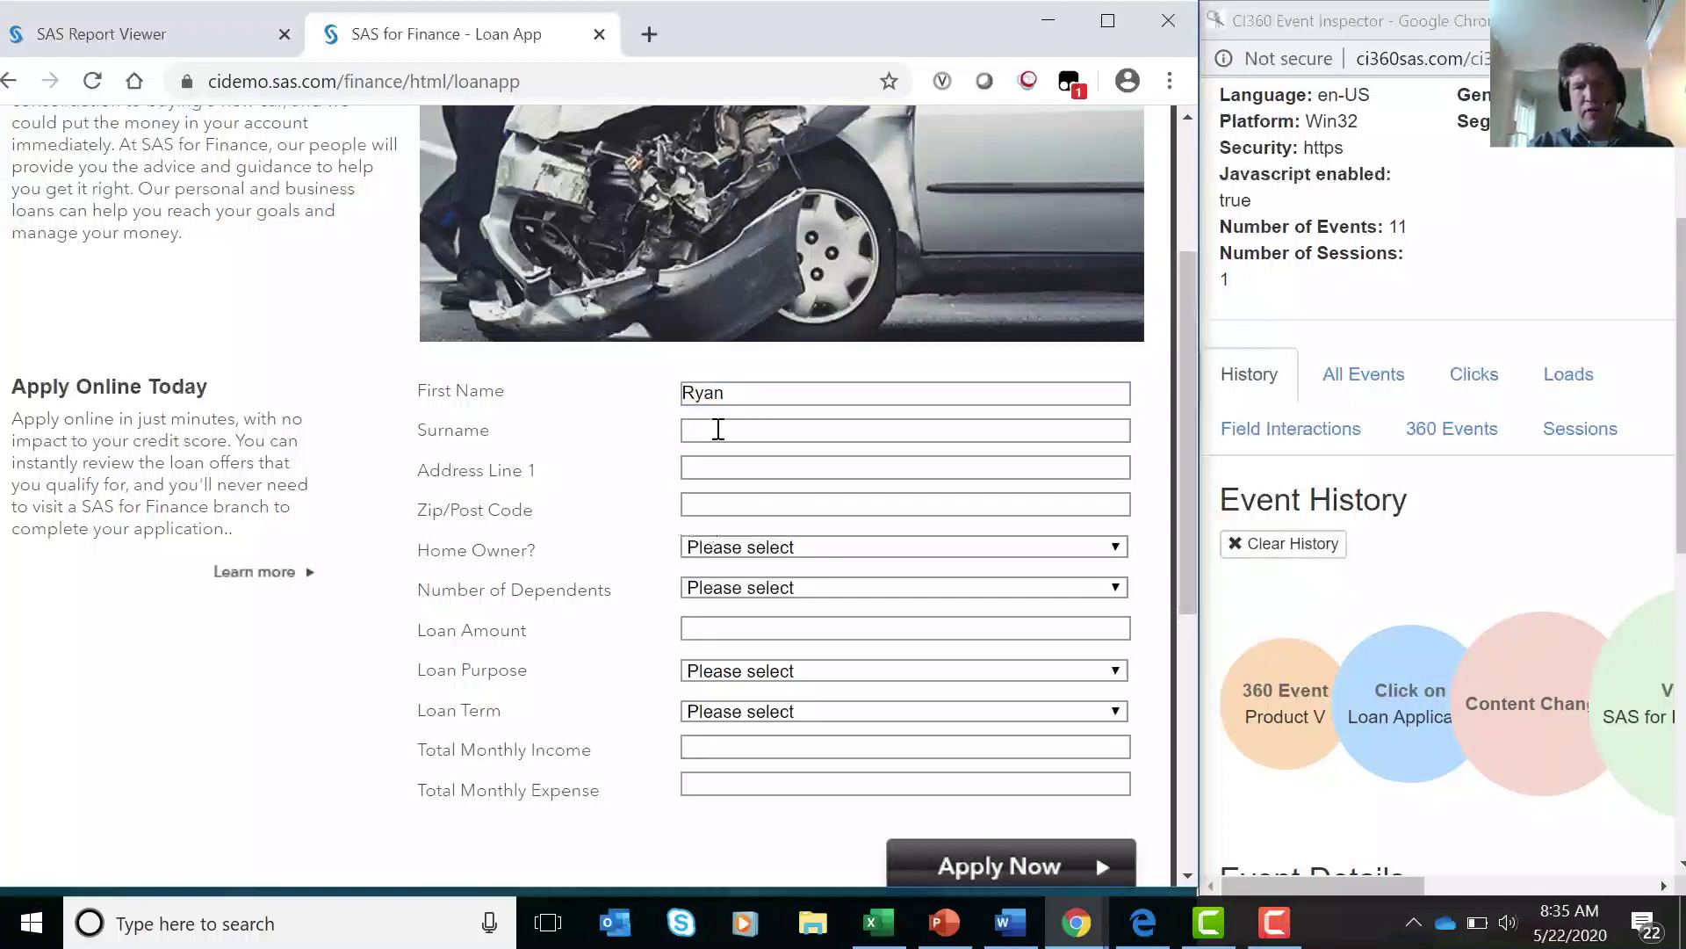
click(719, 430)
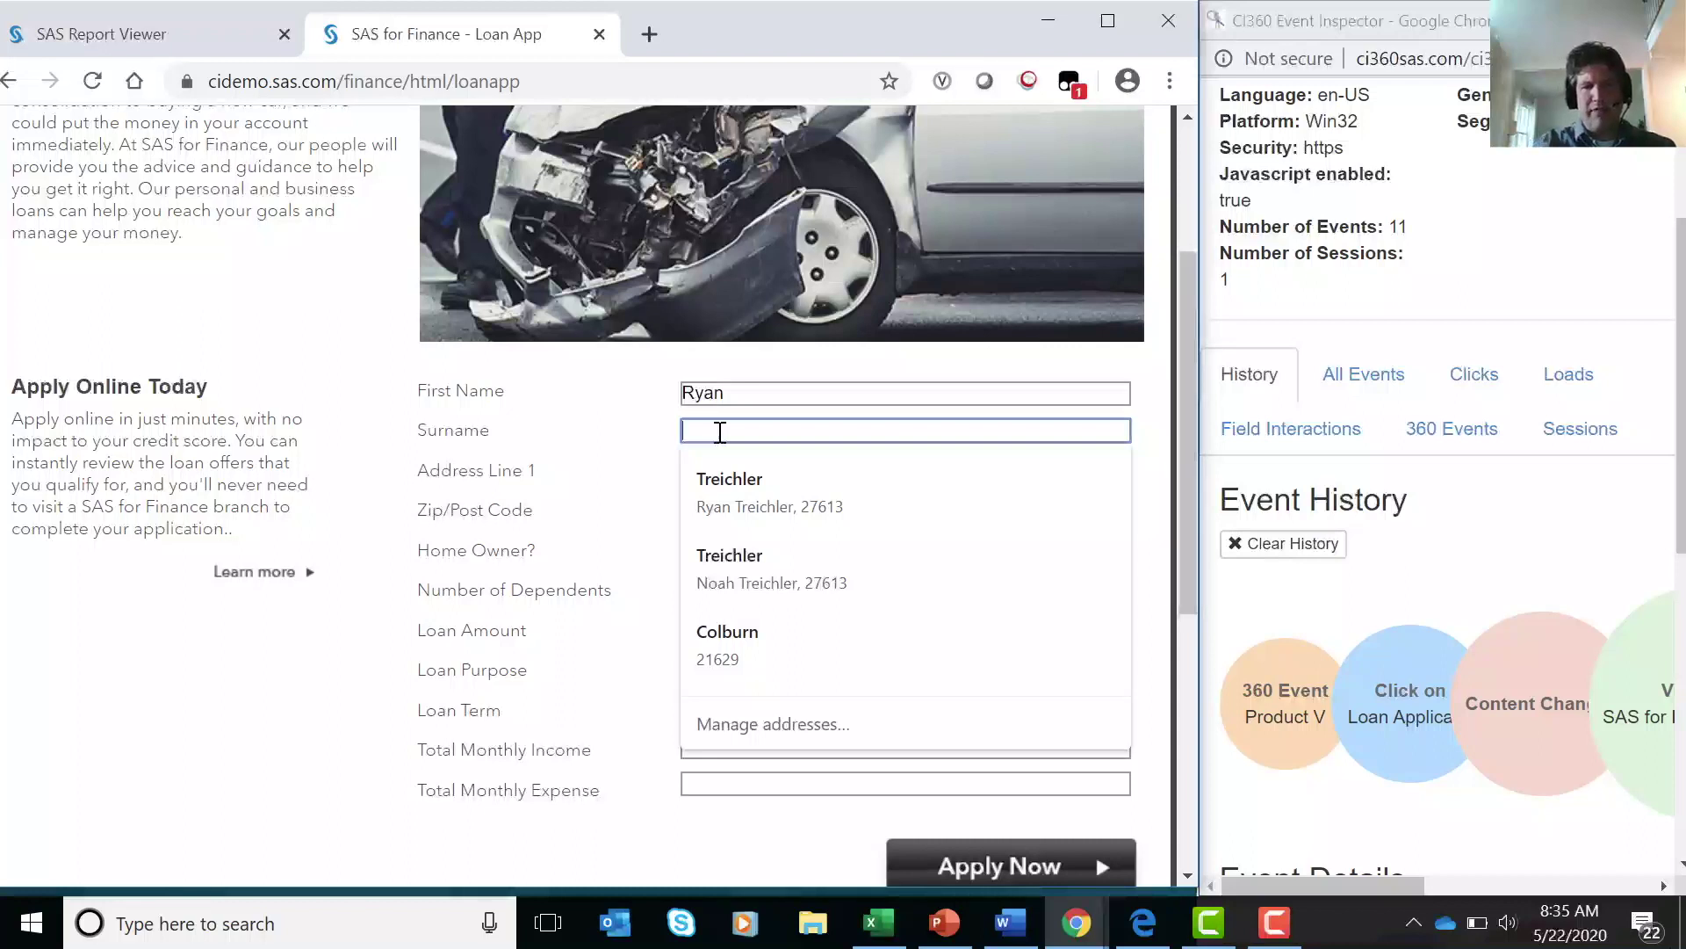
text(Treichler)
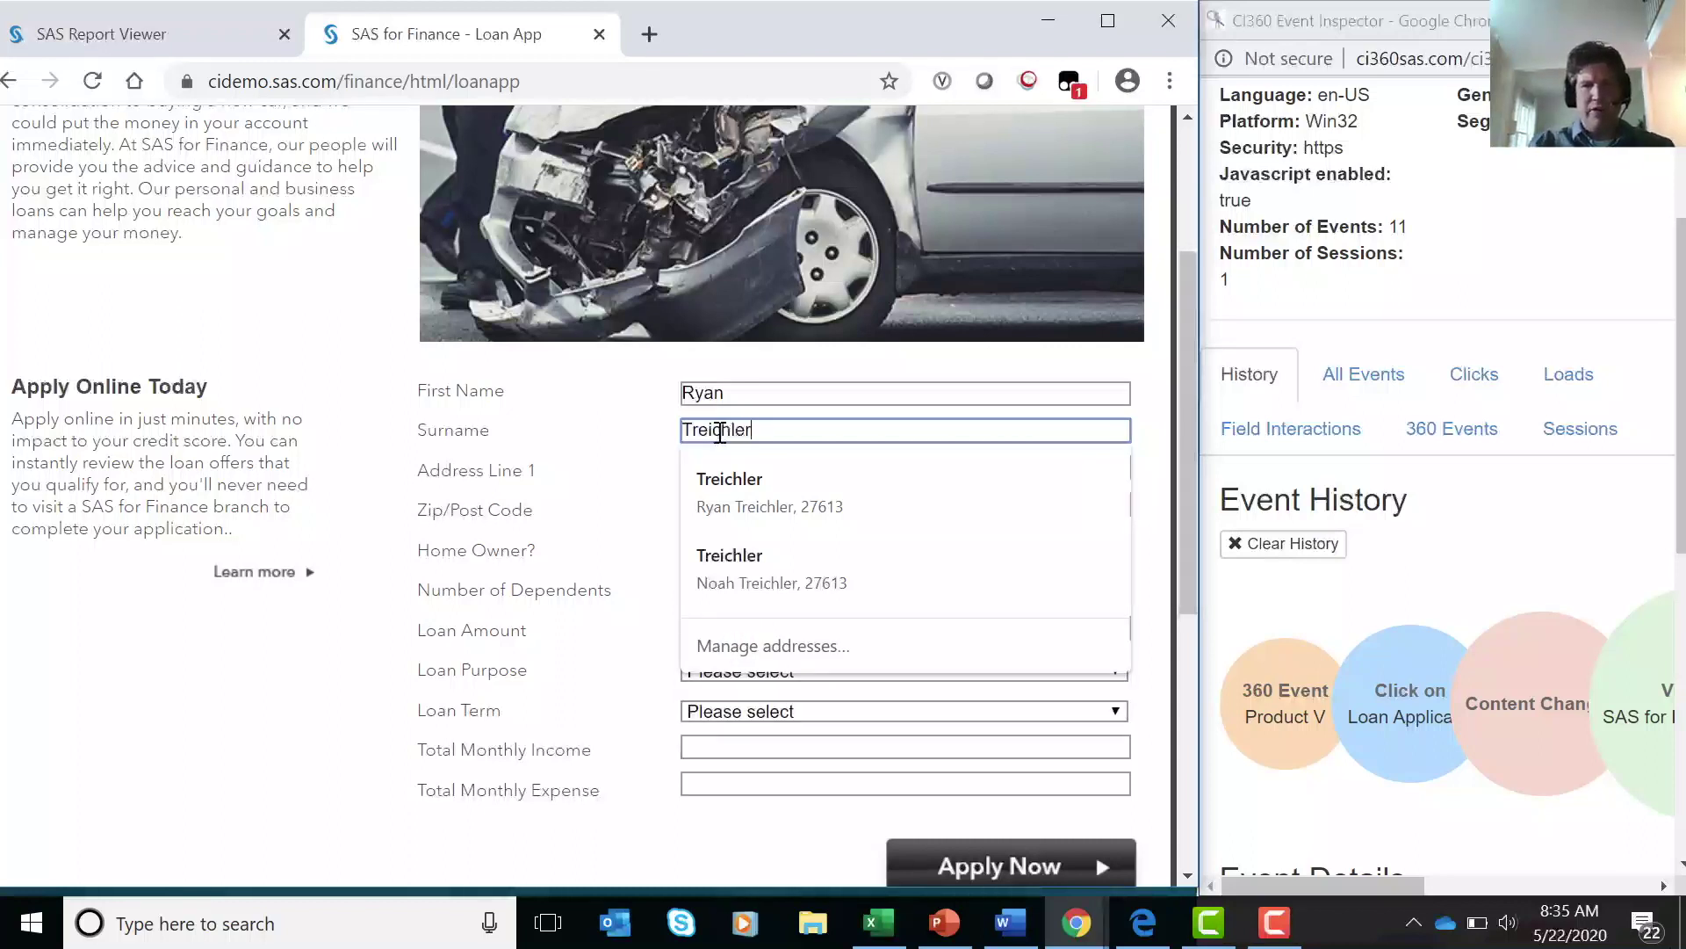
click(531, 429)
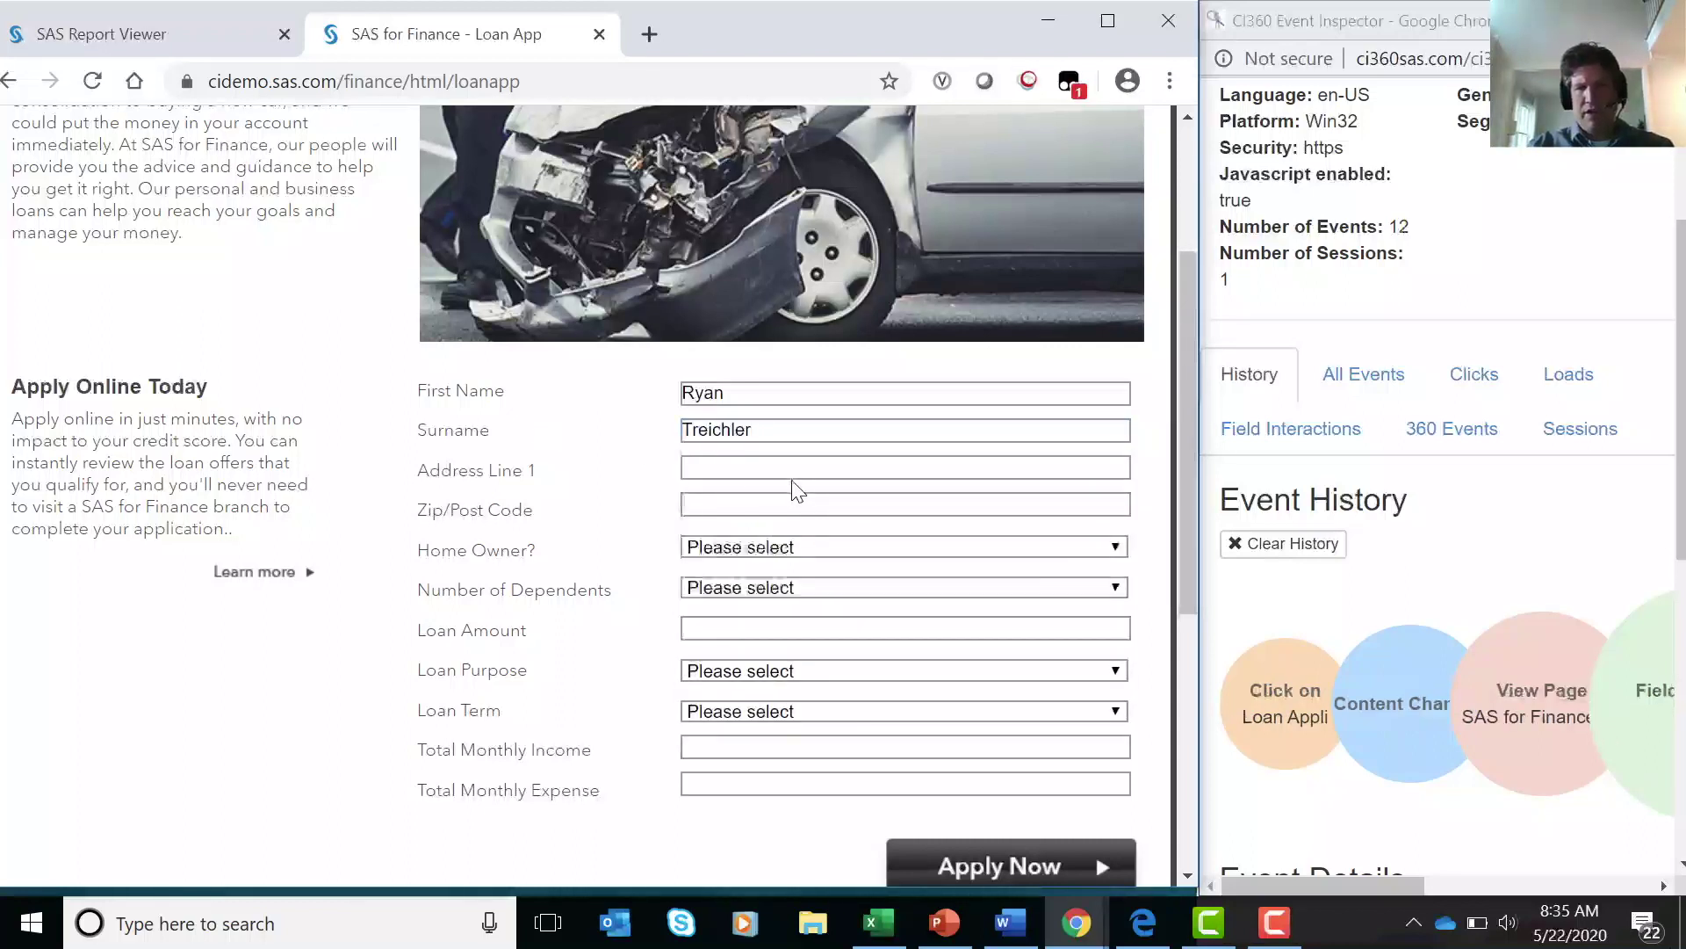
Answer yes to being a home owner and set dependents to 2.
click(782, 549)
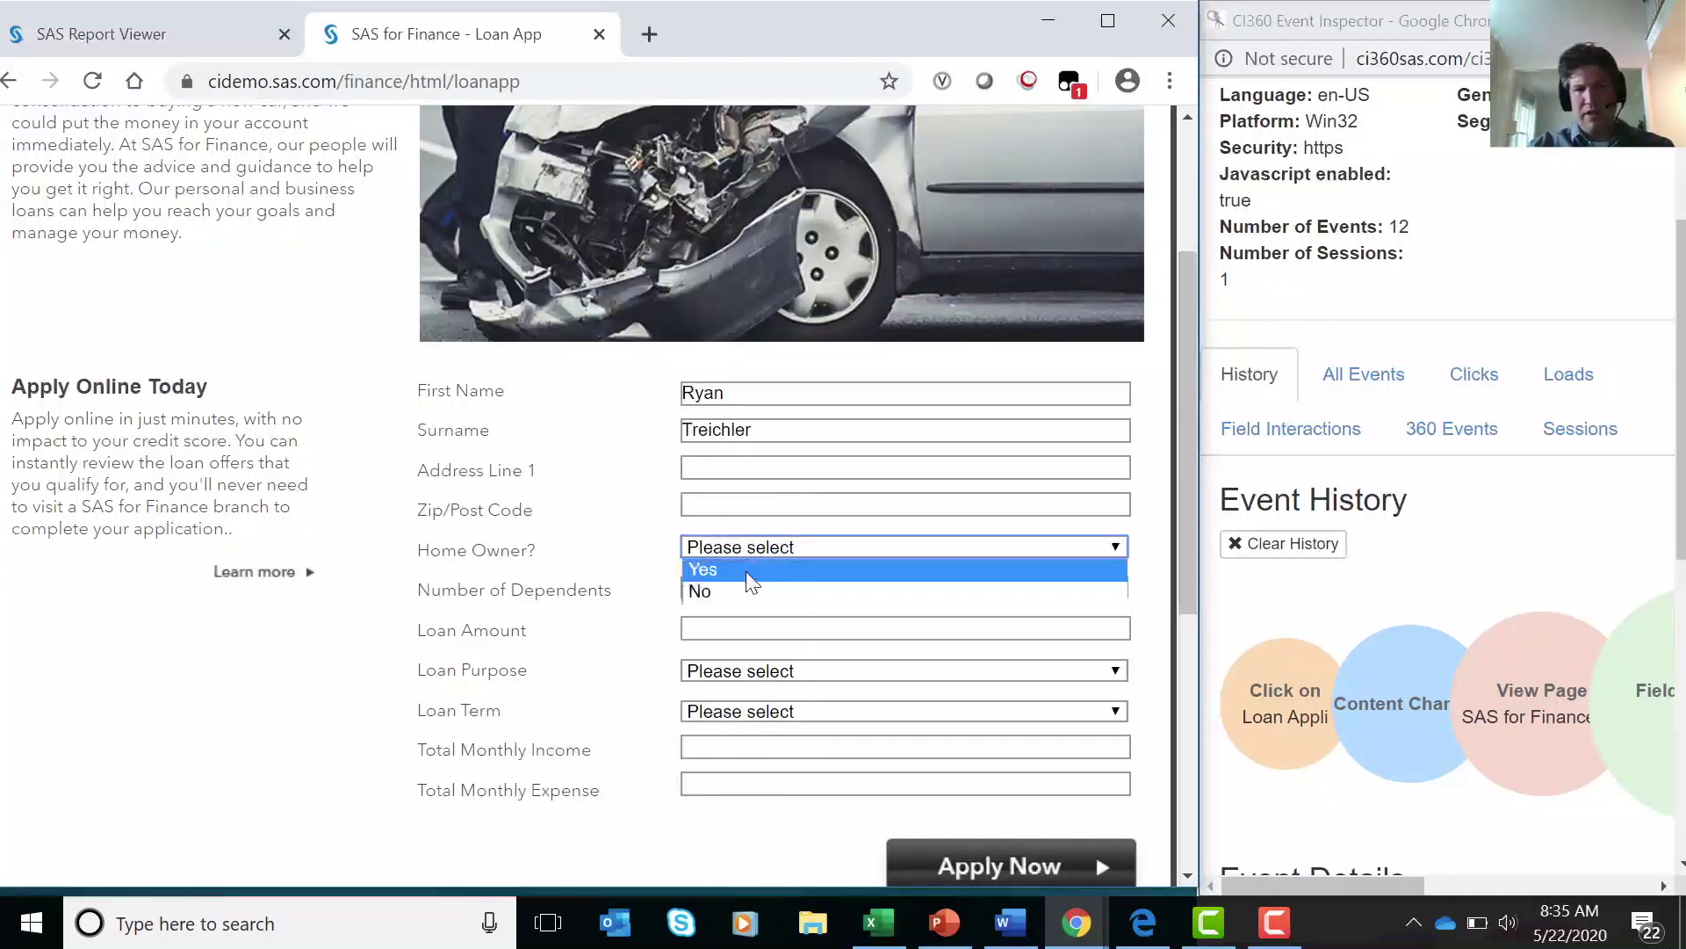
click(751, 571)
click(747, 586)
click(719, 659)
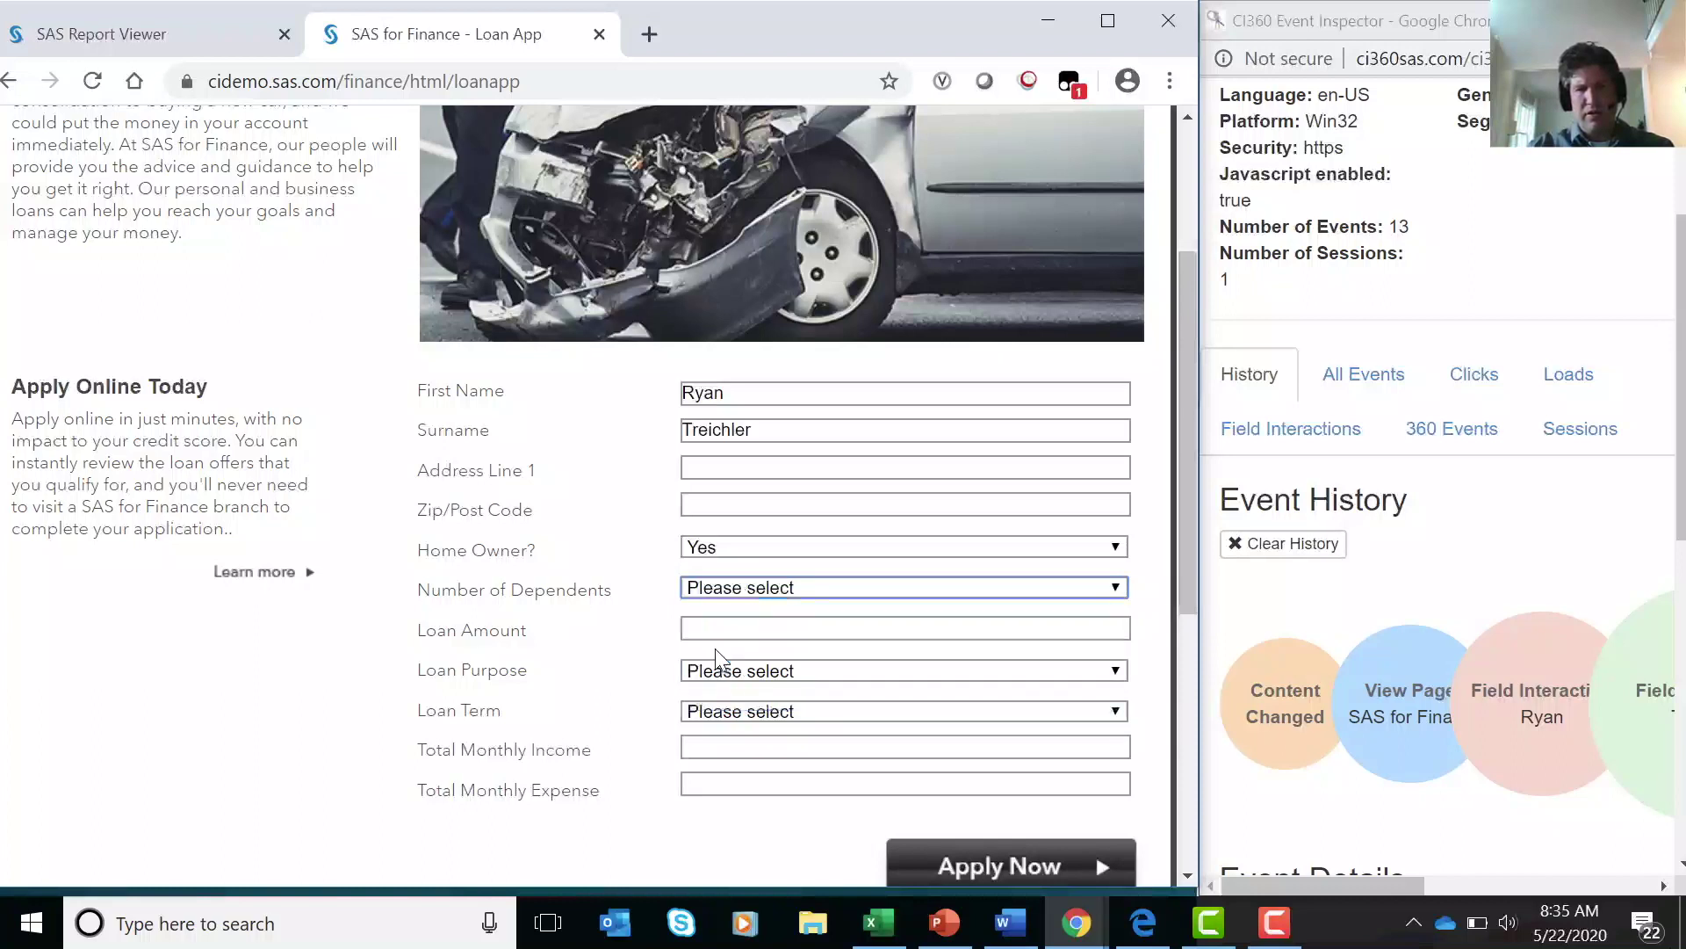
Set a 5000 loan amount, Home Improvement purpose and a 120-month loan term.
click(745, 631)
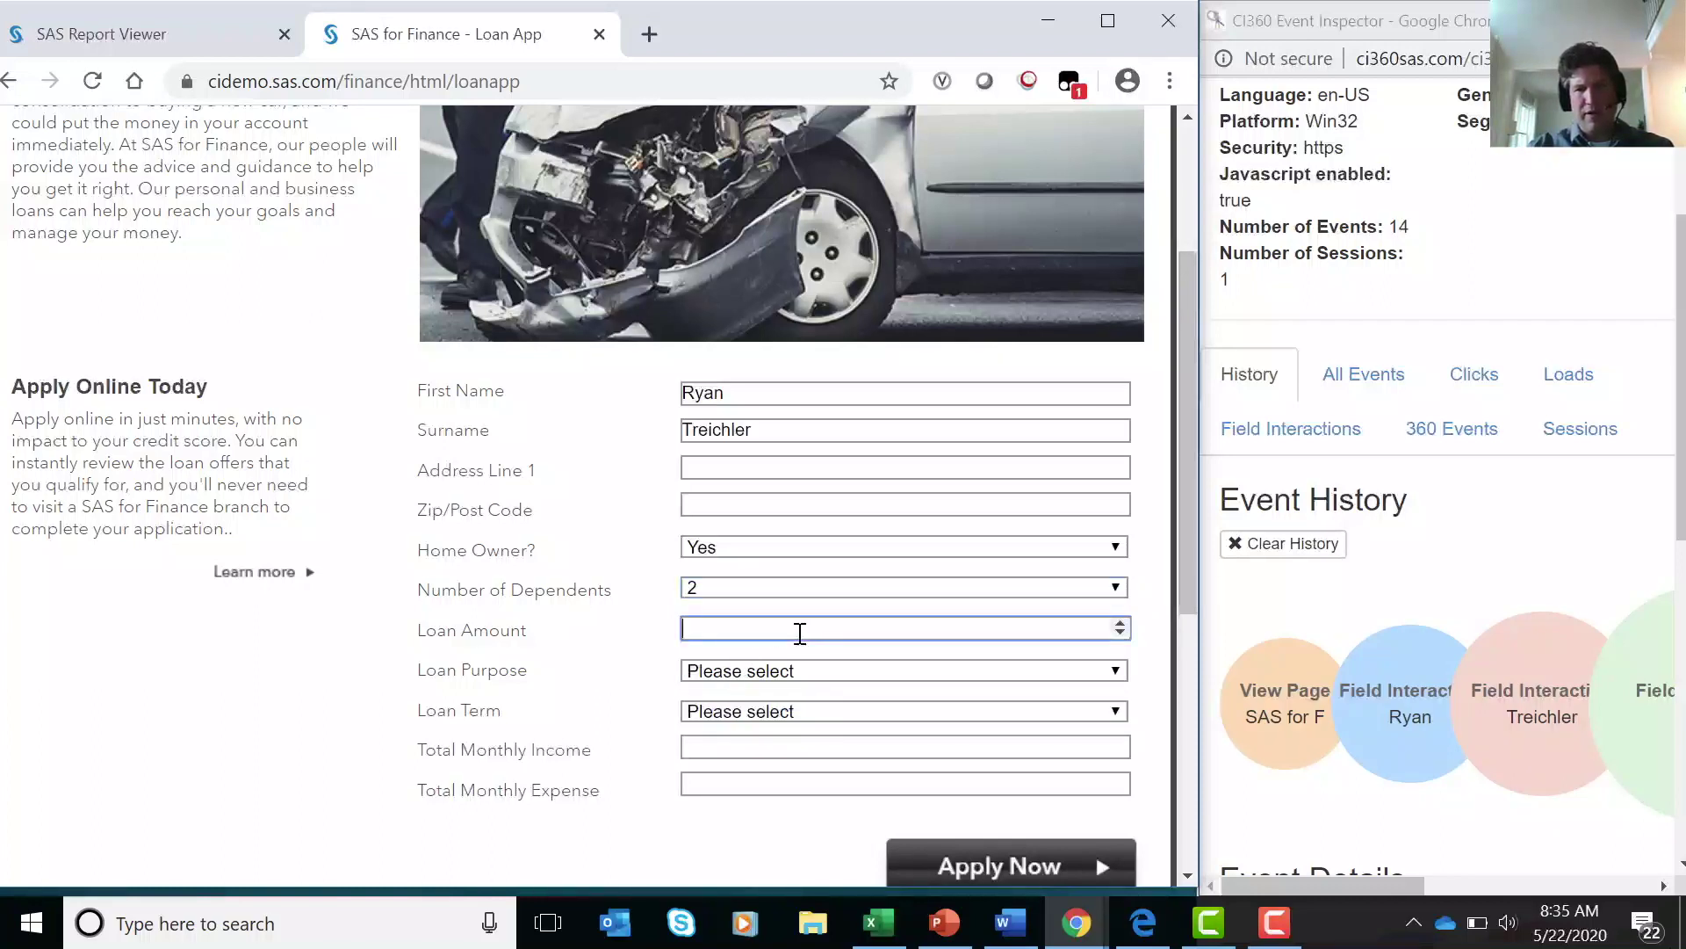
click(1120, 632)
click(1119, 623)
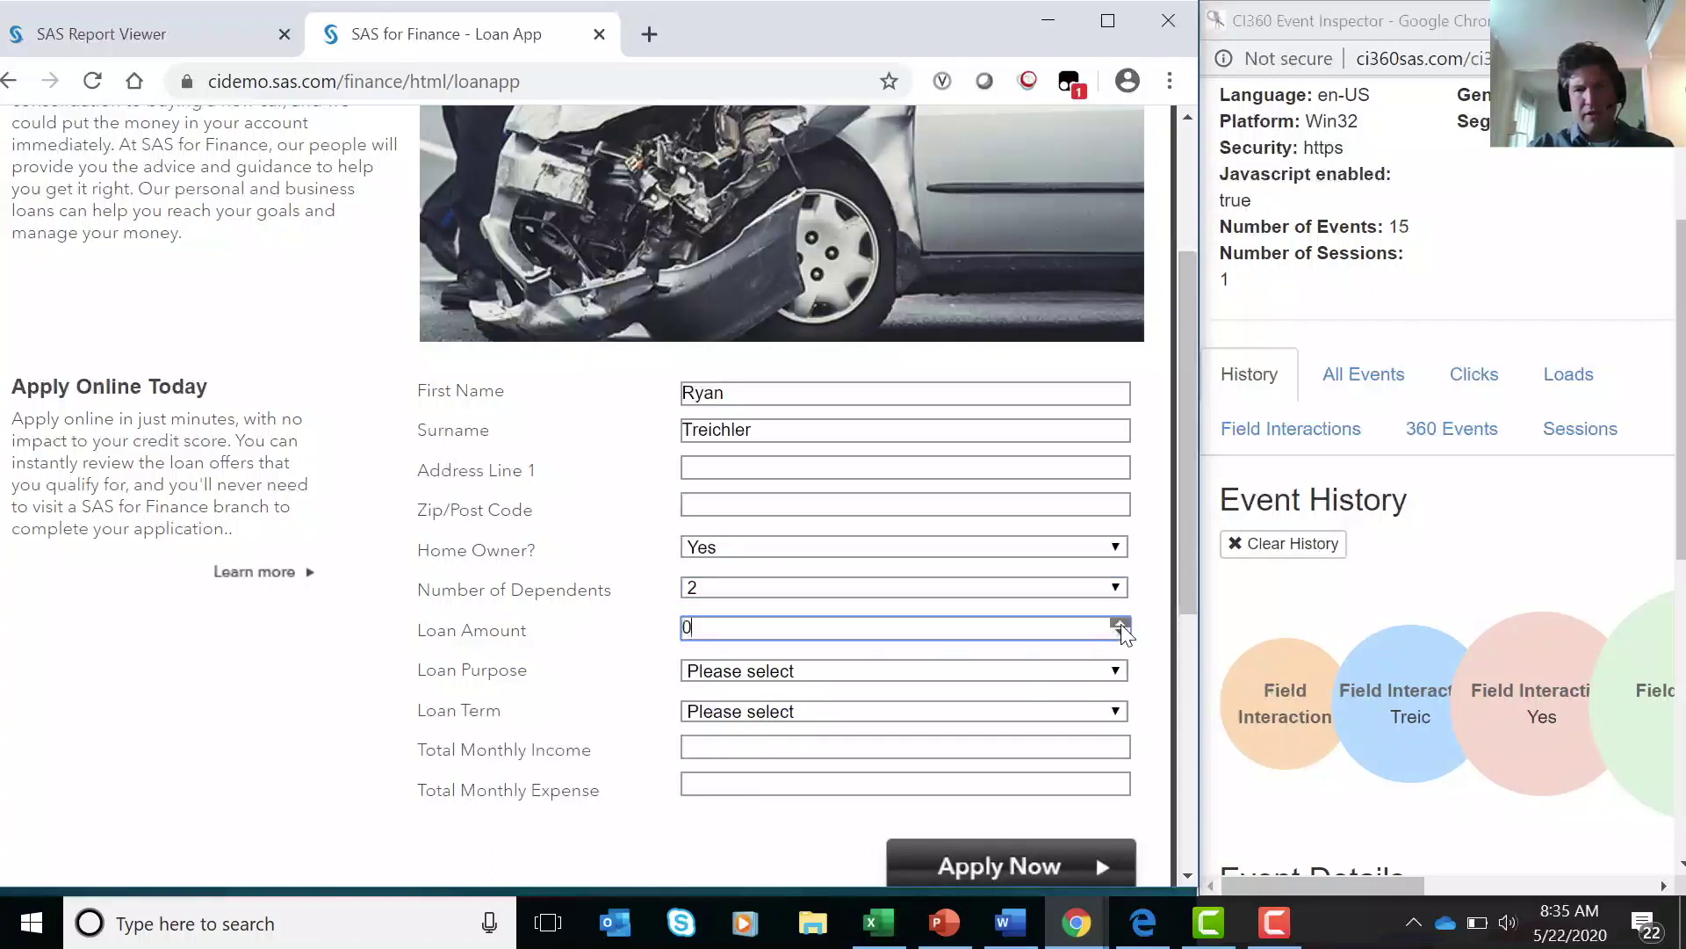
drag(967, 626, 674, 637)
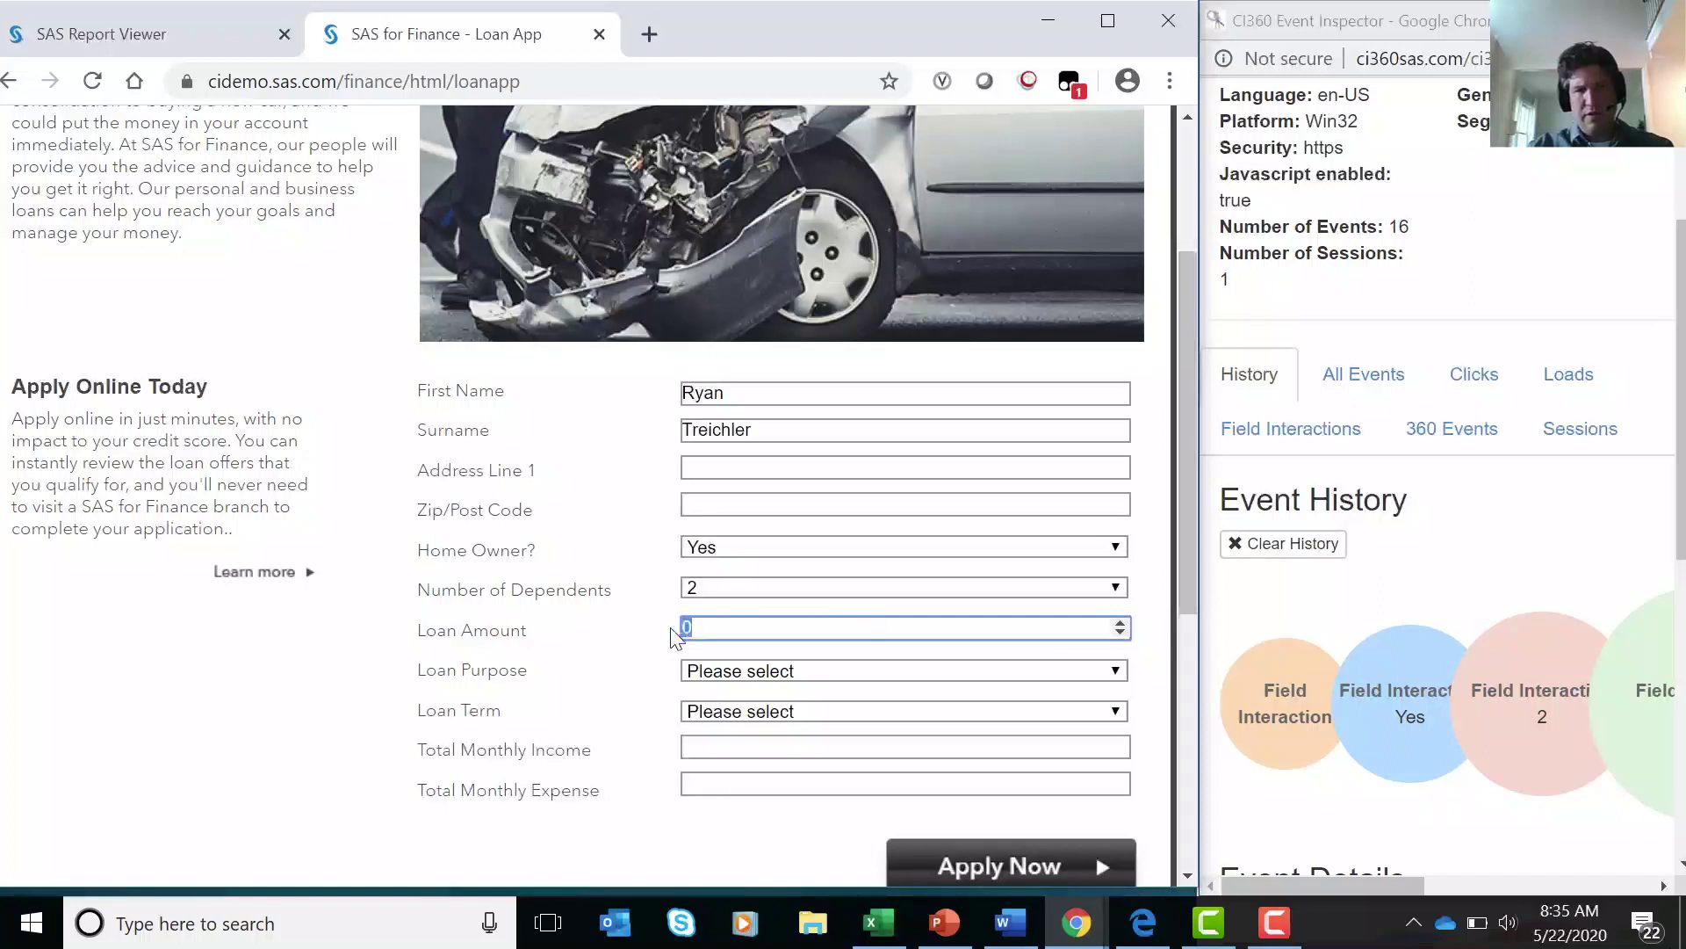
text(5000)
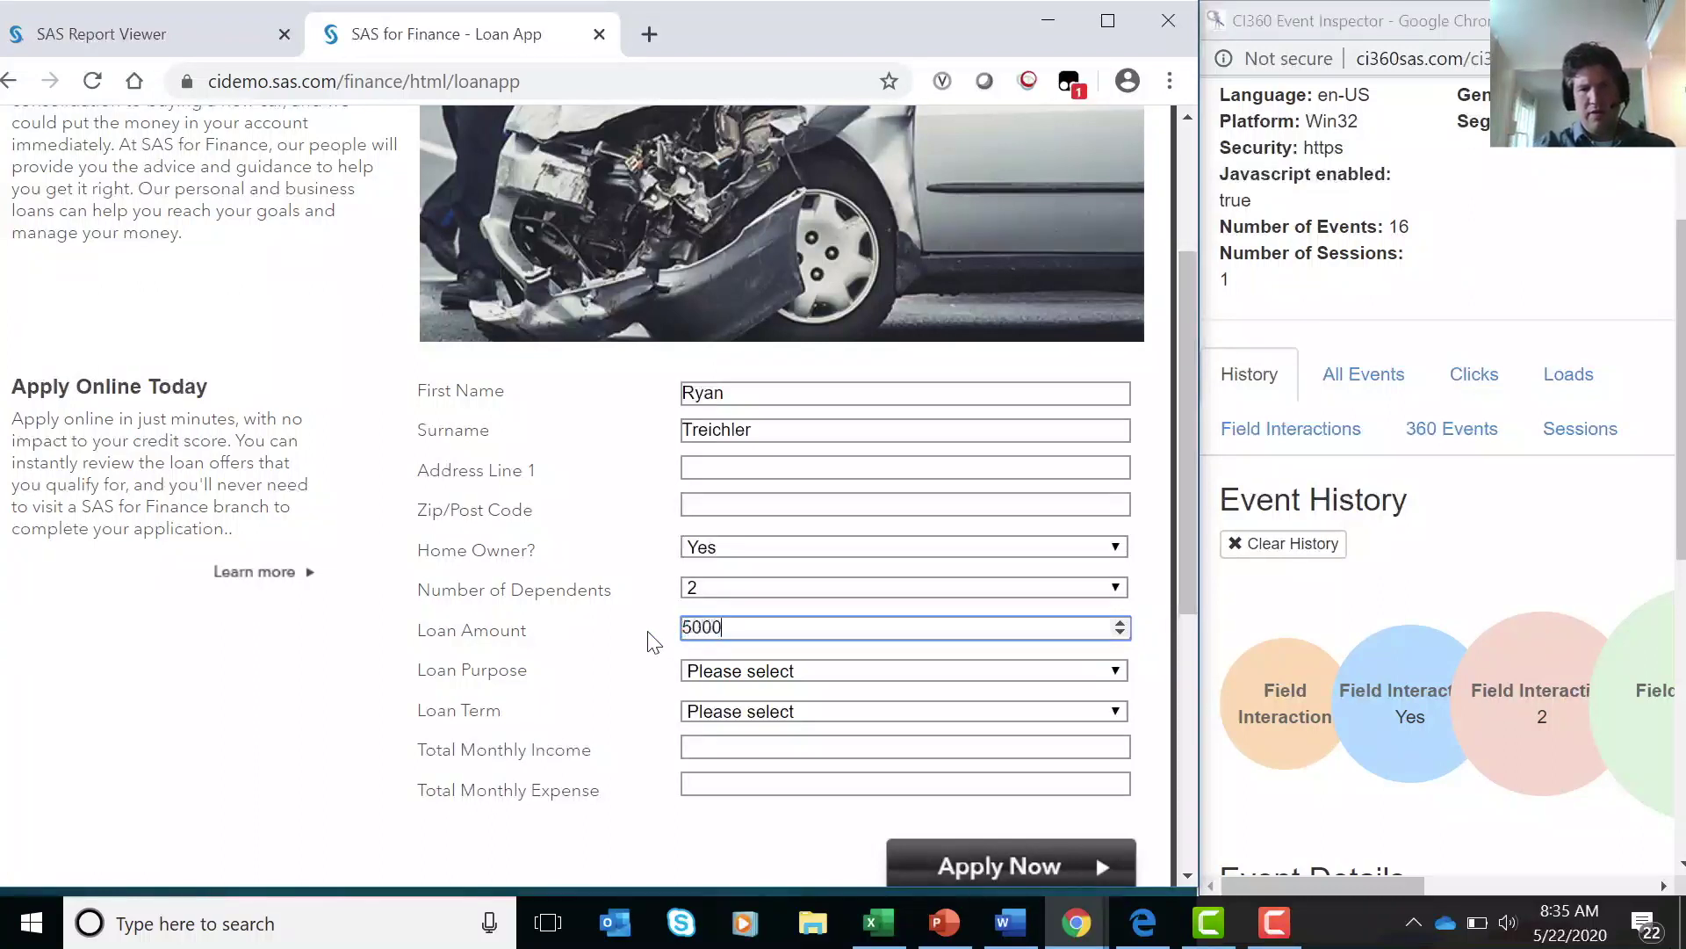
click(741, 671)
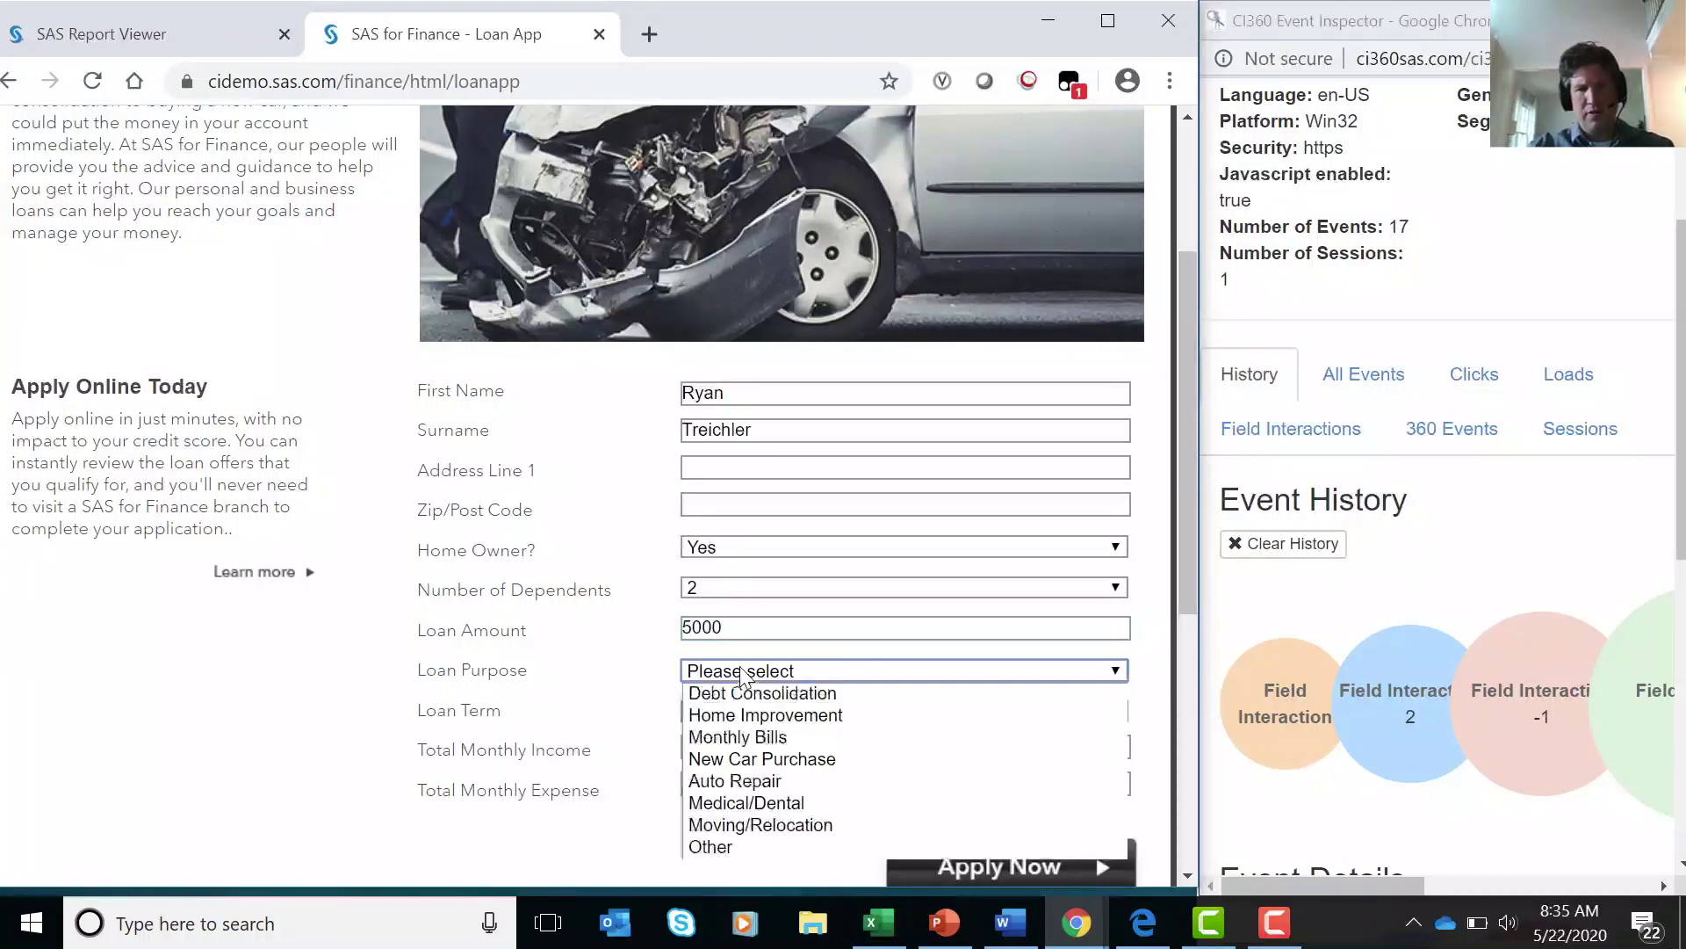
click(754, 717)
click(786, 719)
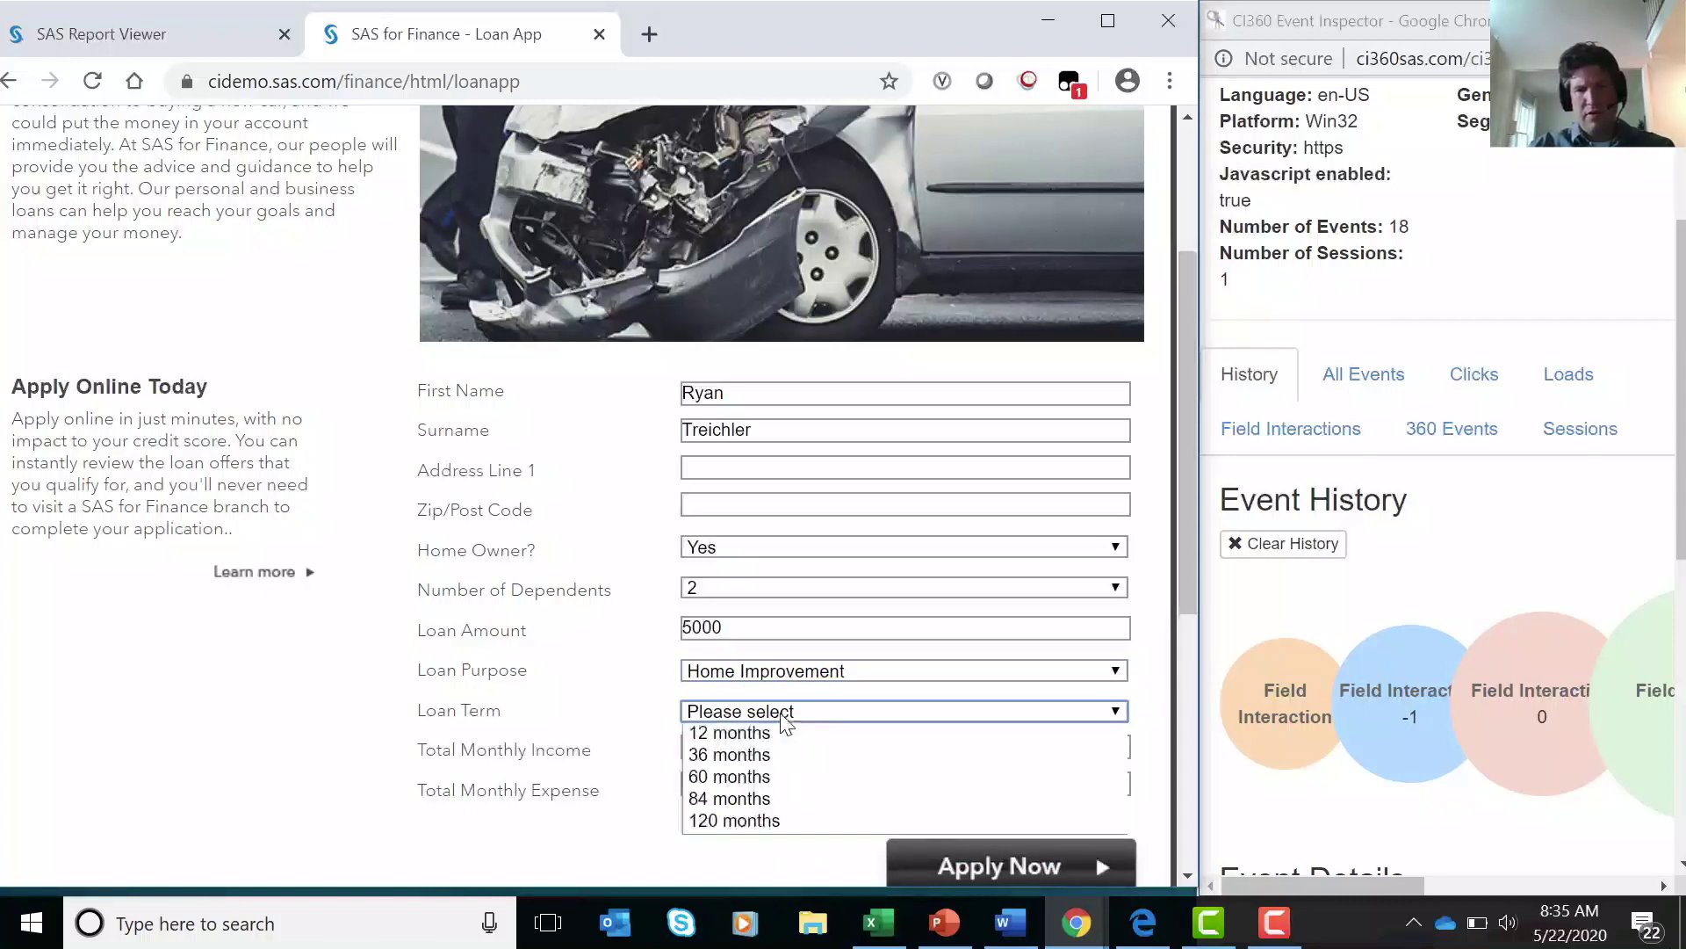
click(752, 820)
Enter 5000 total monthly income and 1000 monthly expense, then submit the application.
click(751, 755)
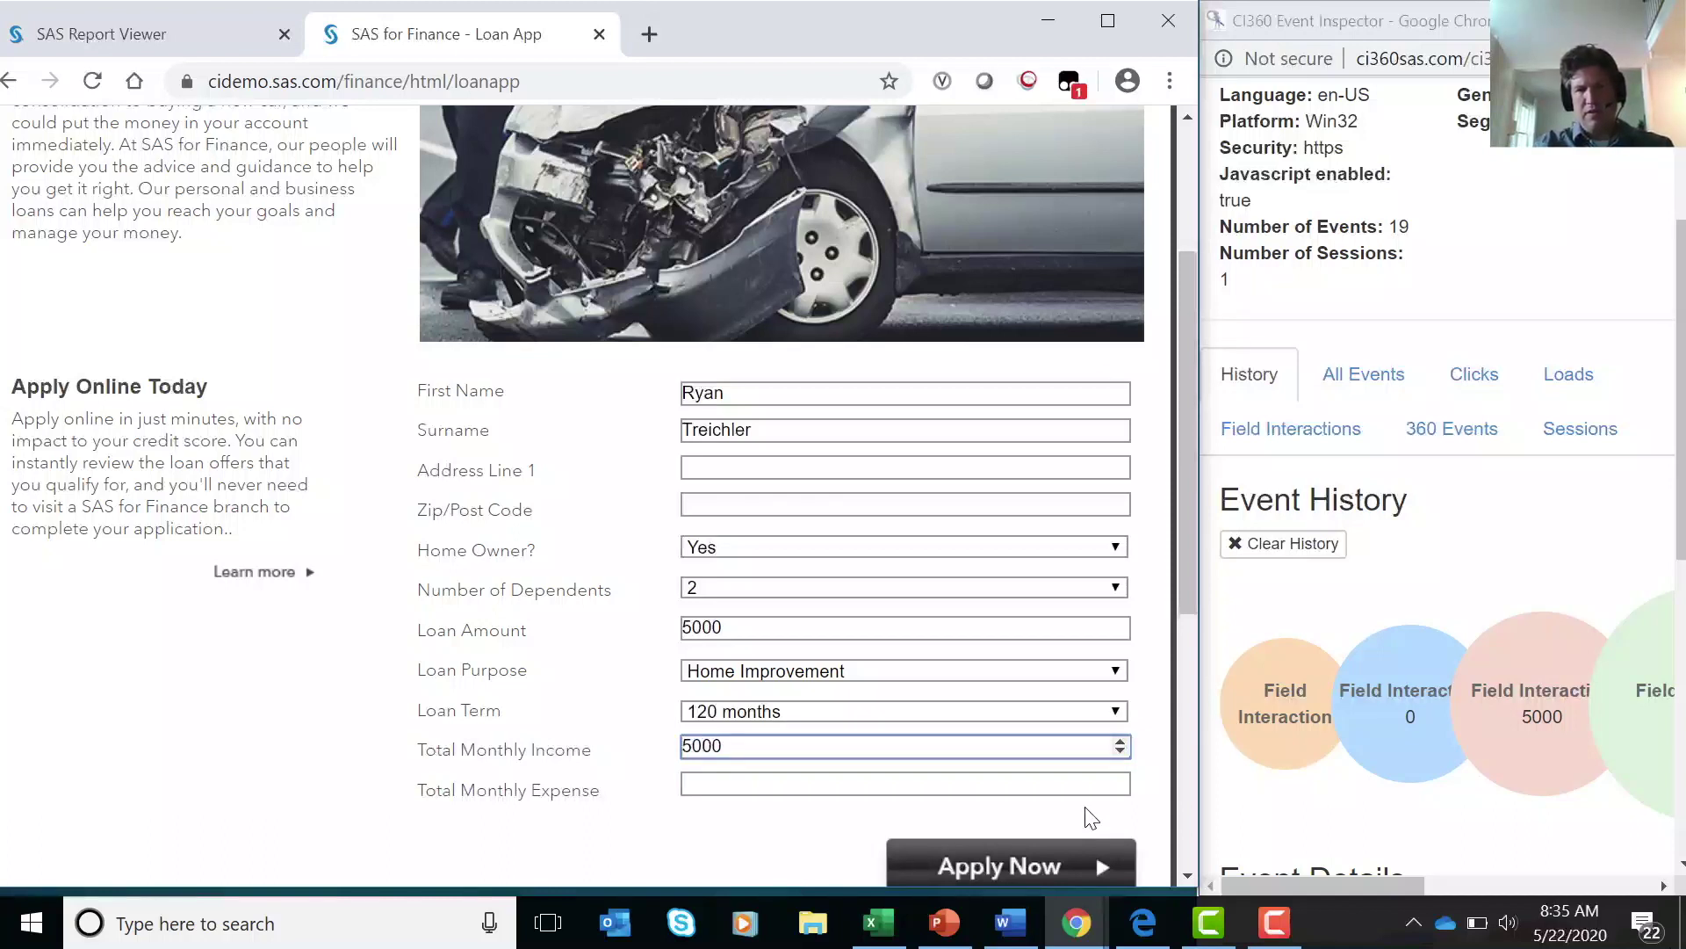
click(1024, 783)
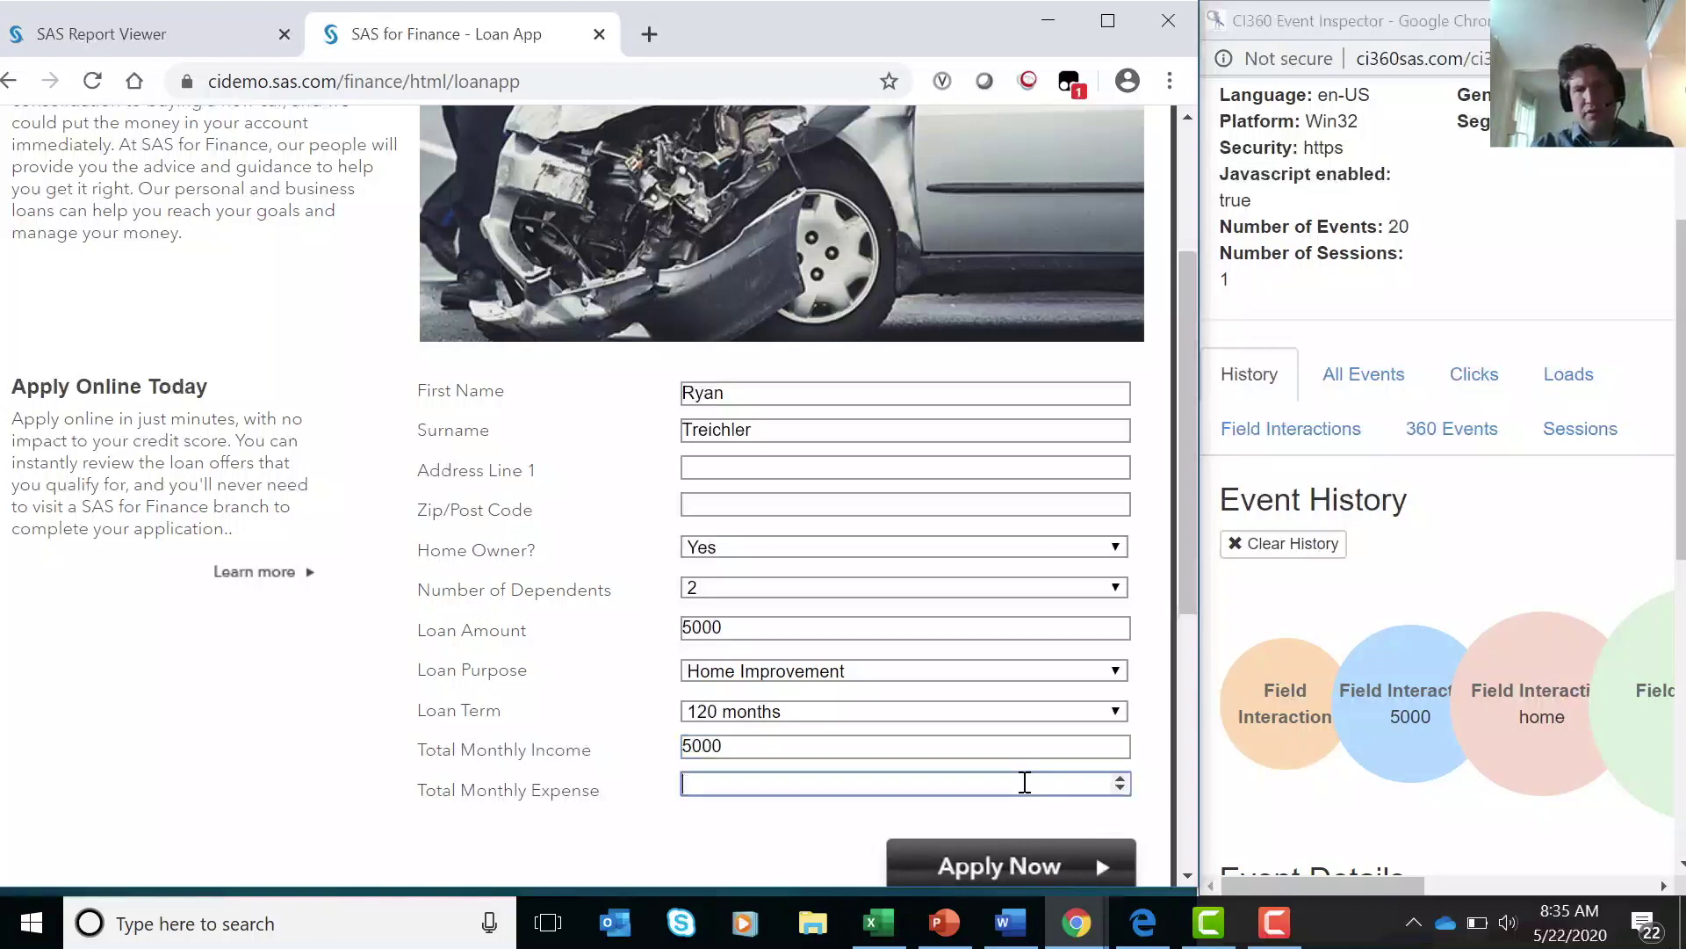
text(1000)
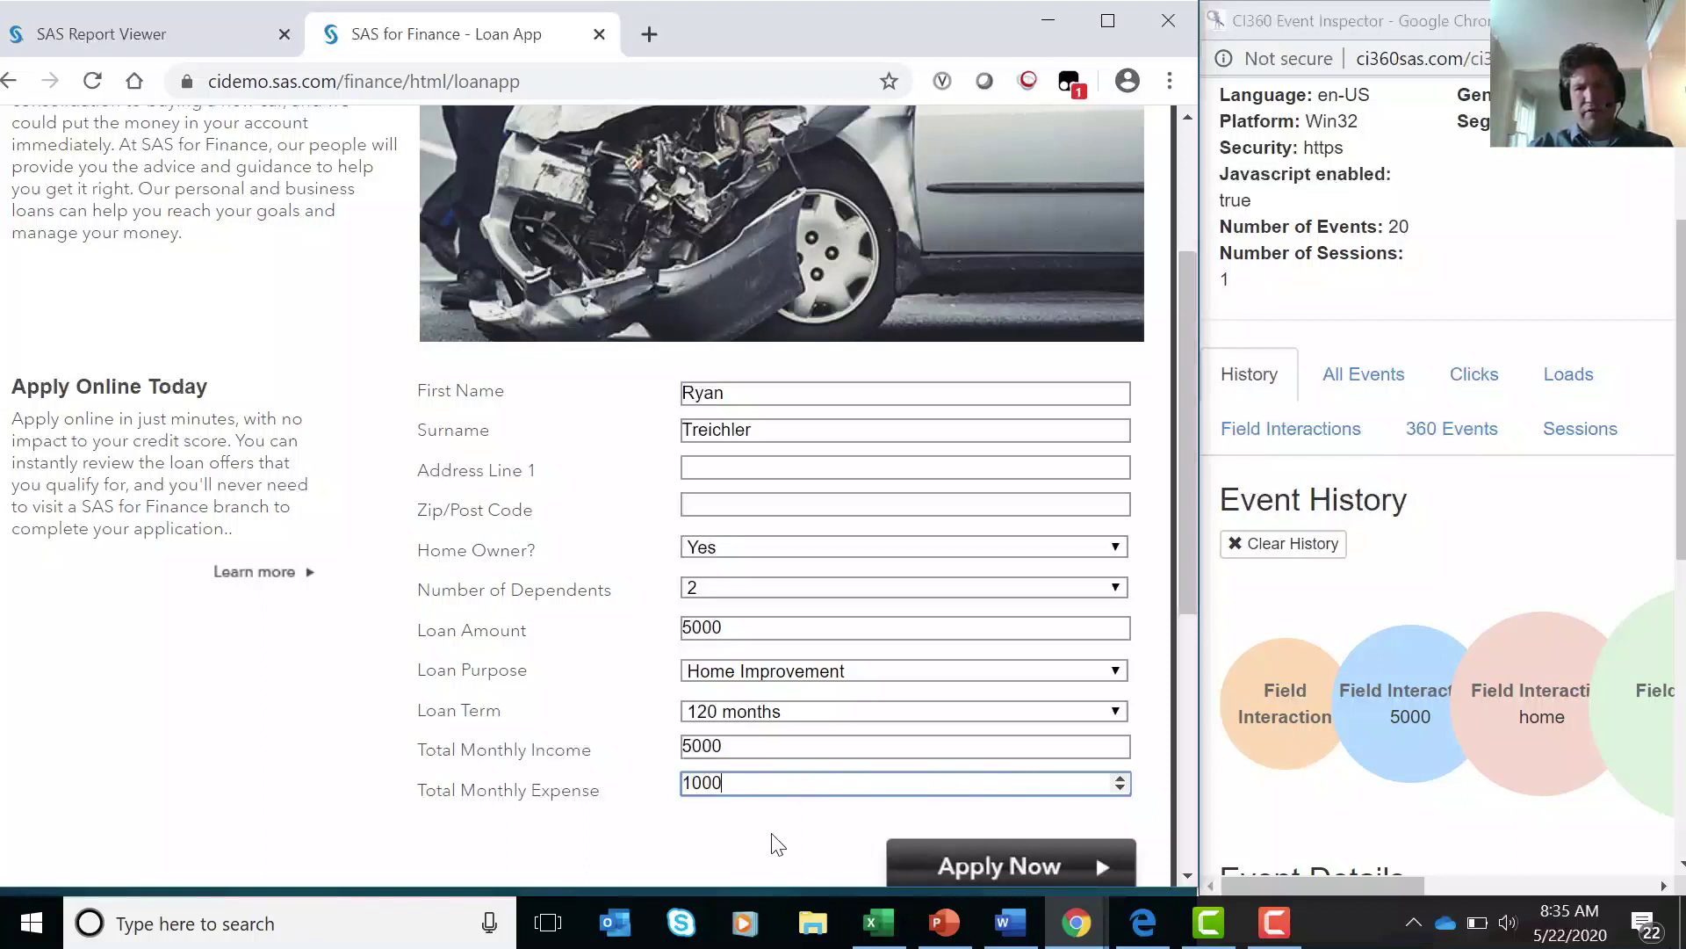
drag(1366, 882, 1347, 923)
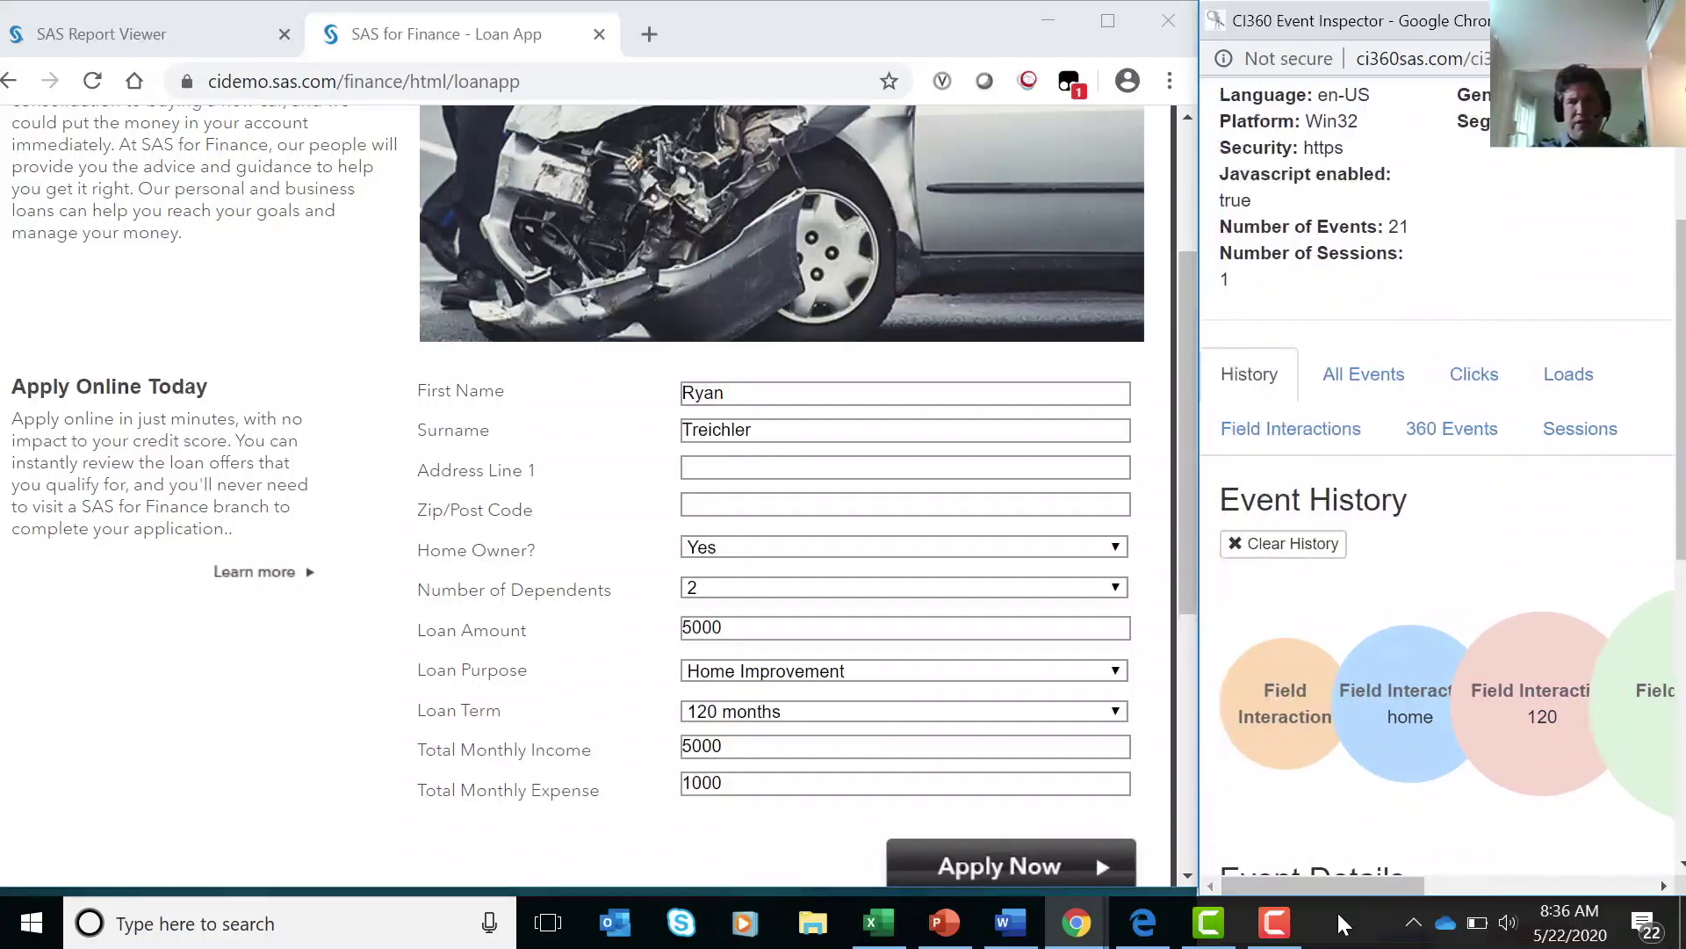
click(1016, 851)
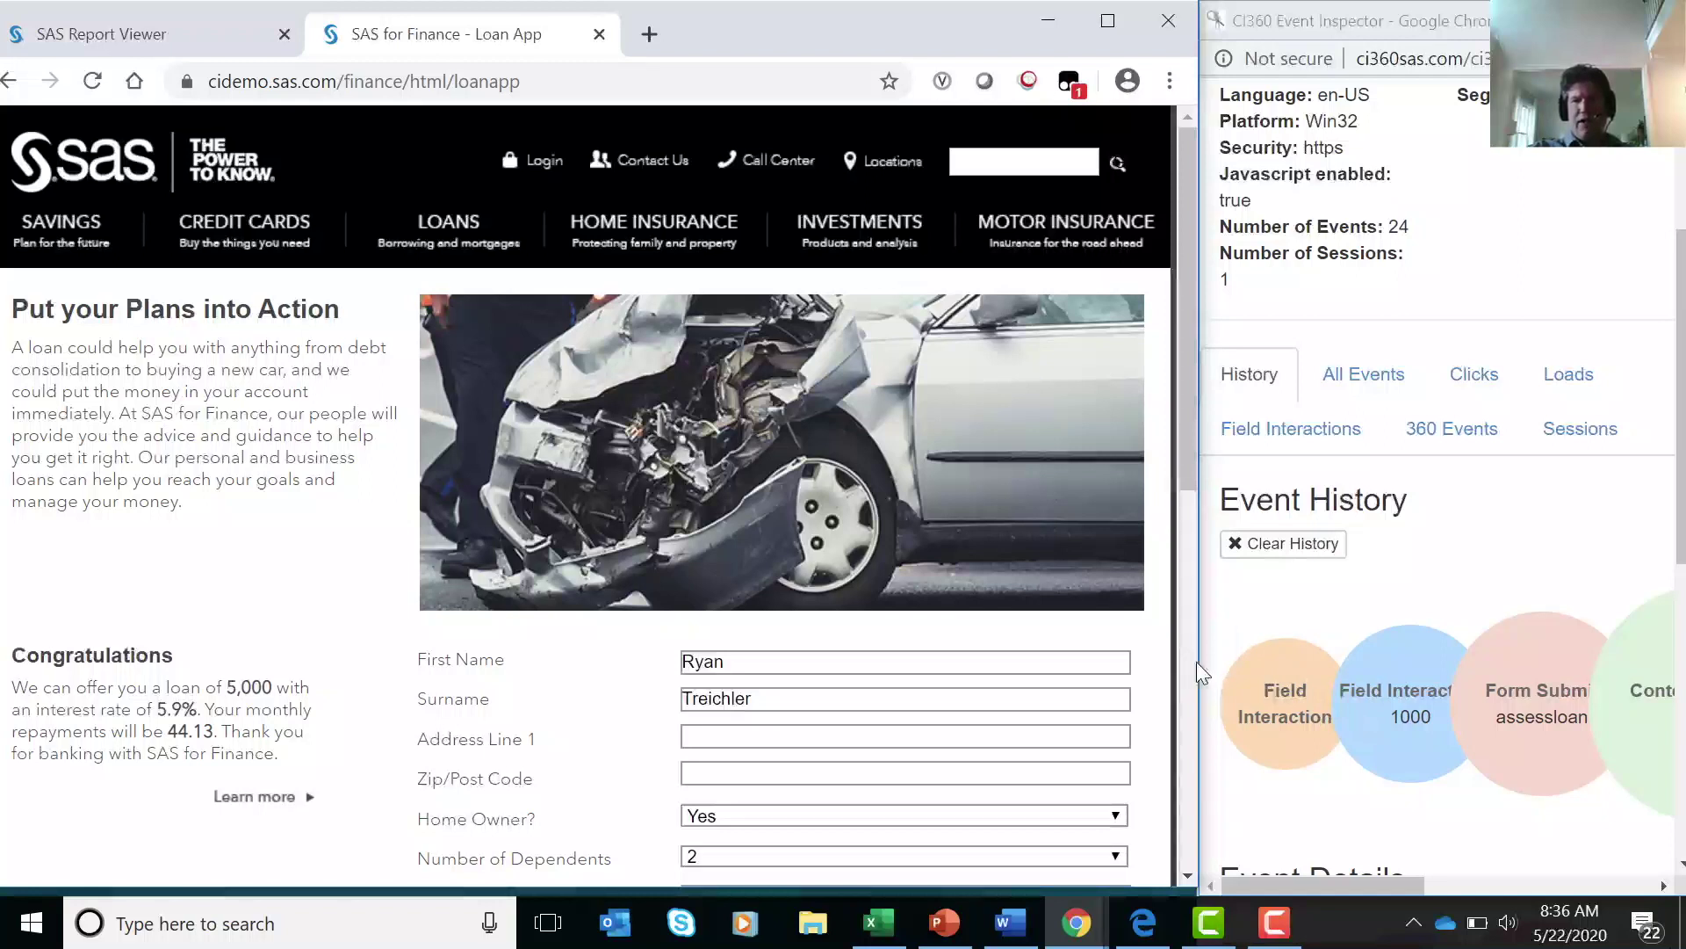
Scroll to the offer of 5,000 at 5.9% with 44.13 repayments, then switch to SAS Report Viewer.
drag(1179, 430, 1179, 516)
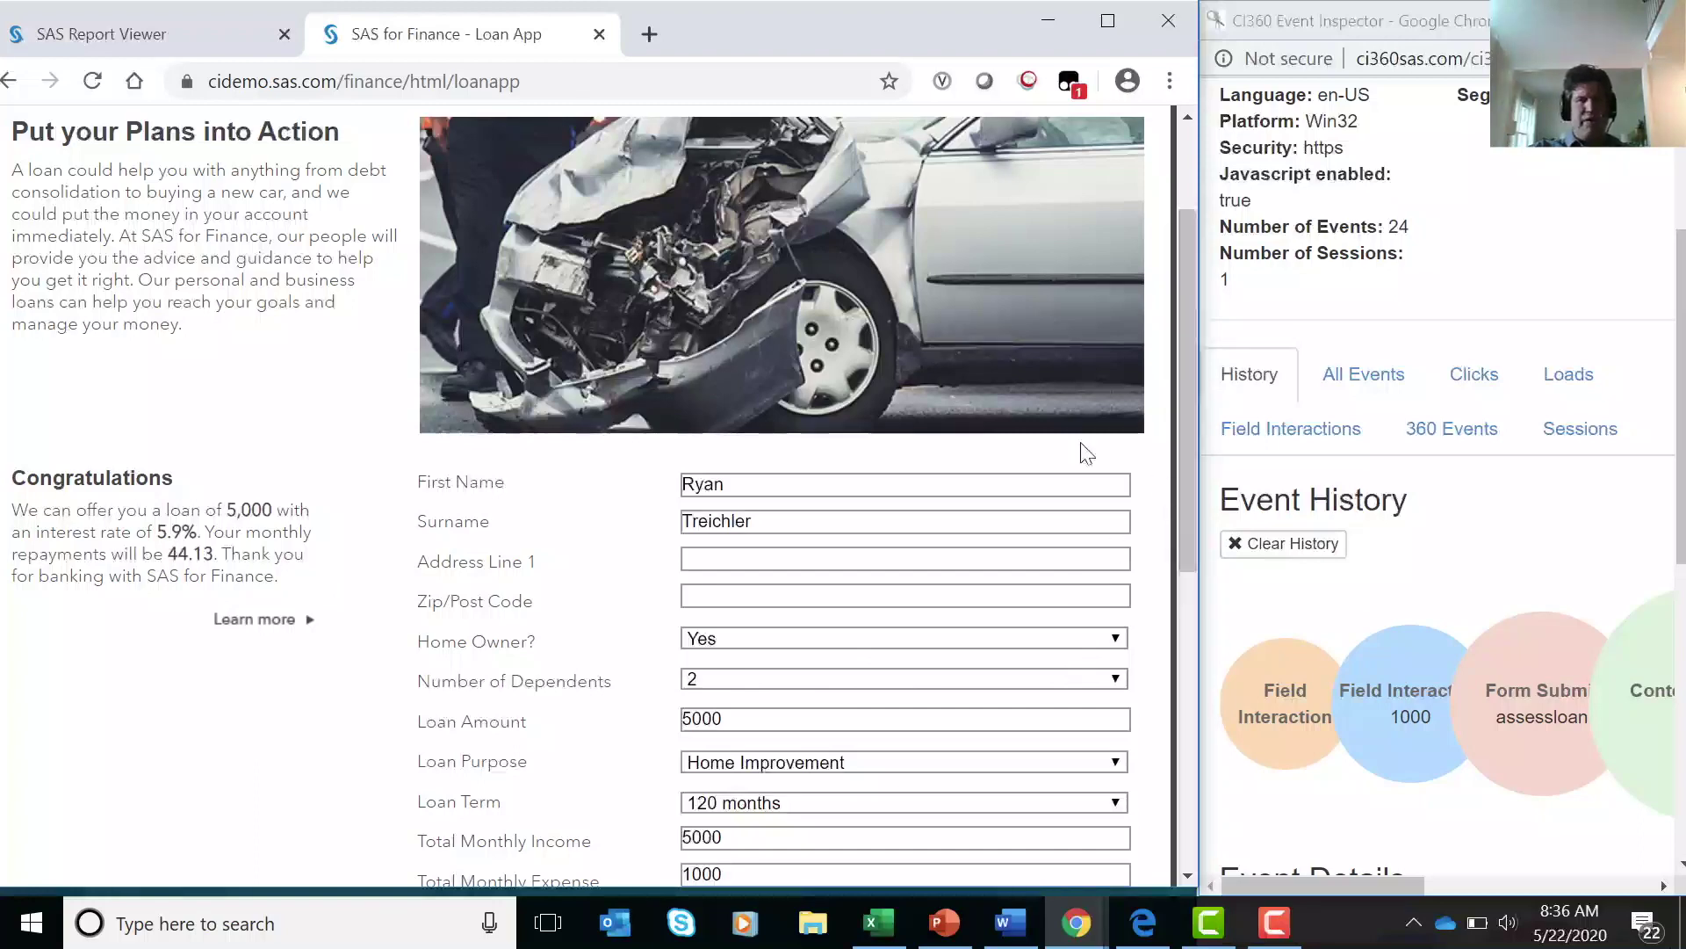
click(175, 30)
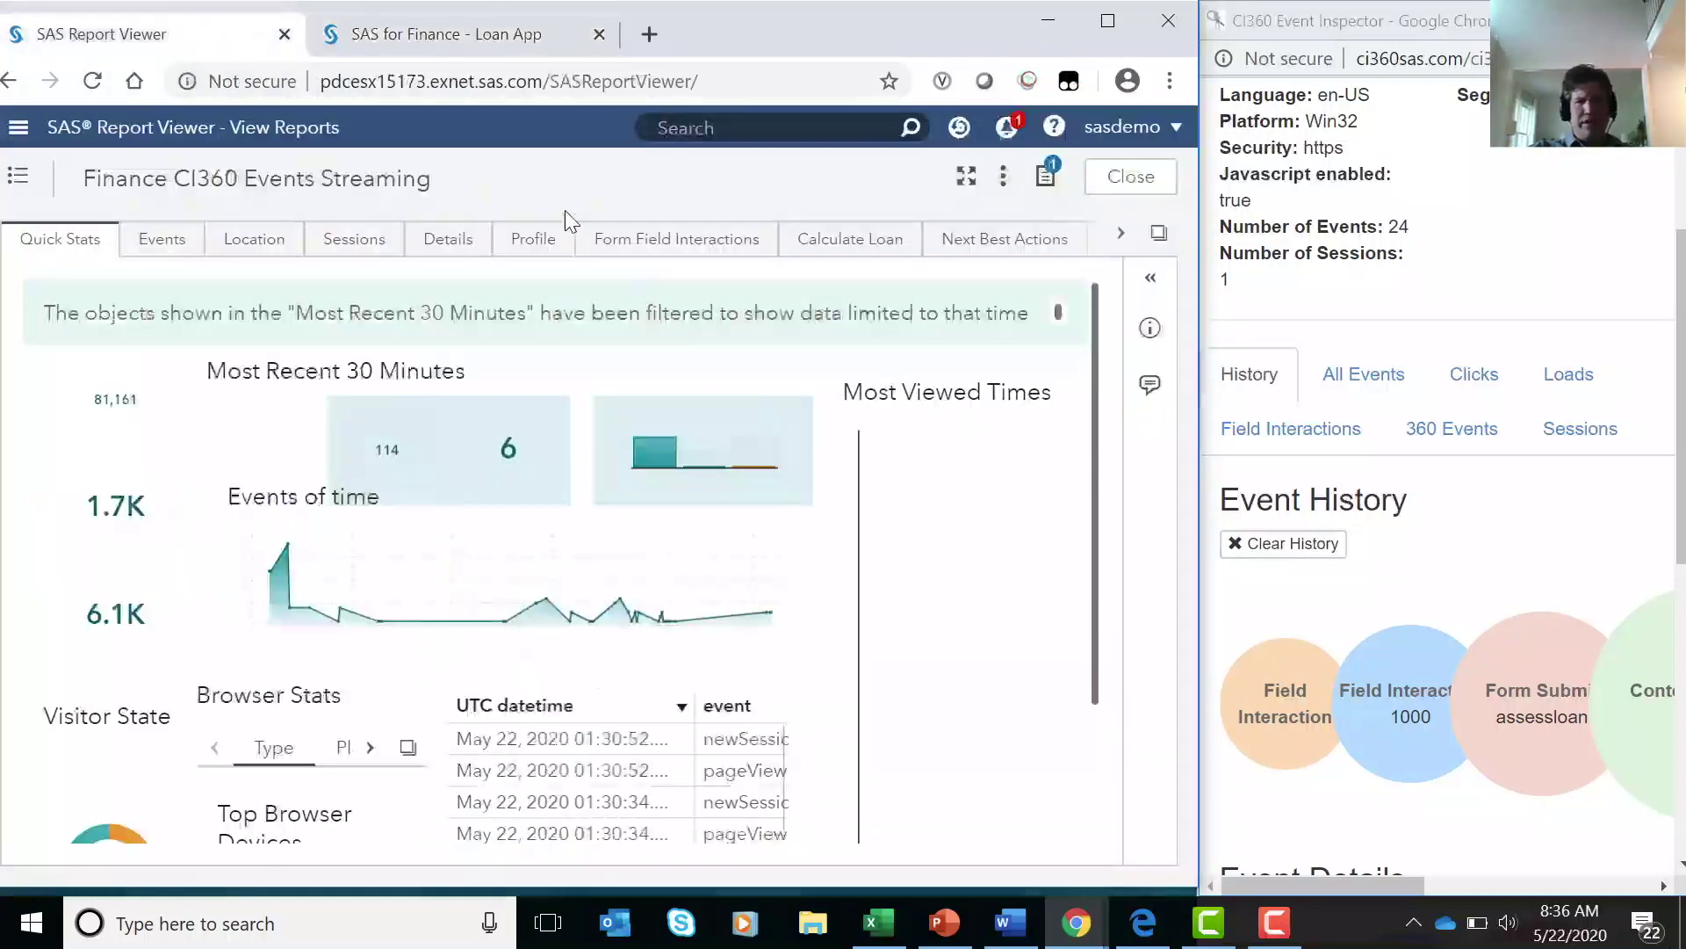
Scroll through the Form Field Interactions page's captured events, then bring up the Calculate Loan page.
click(720, 248)
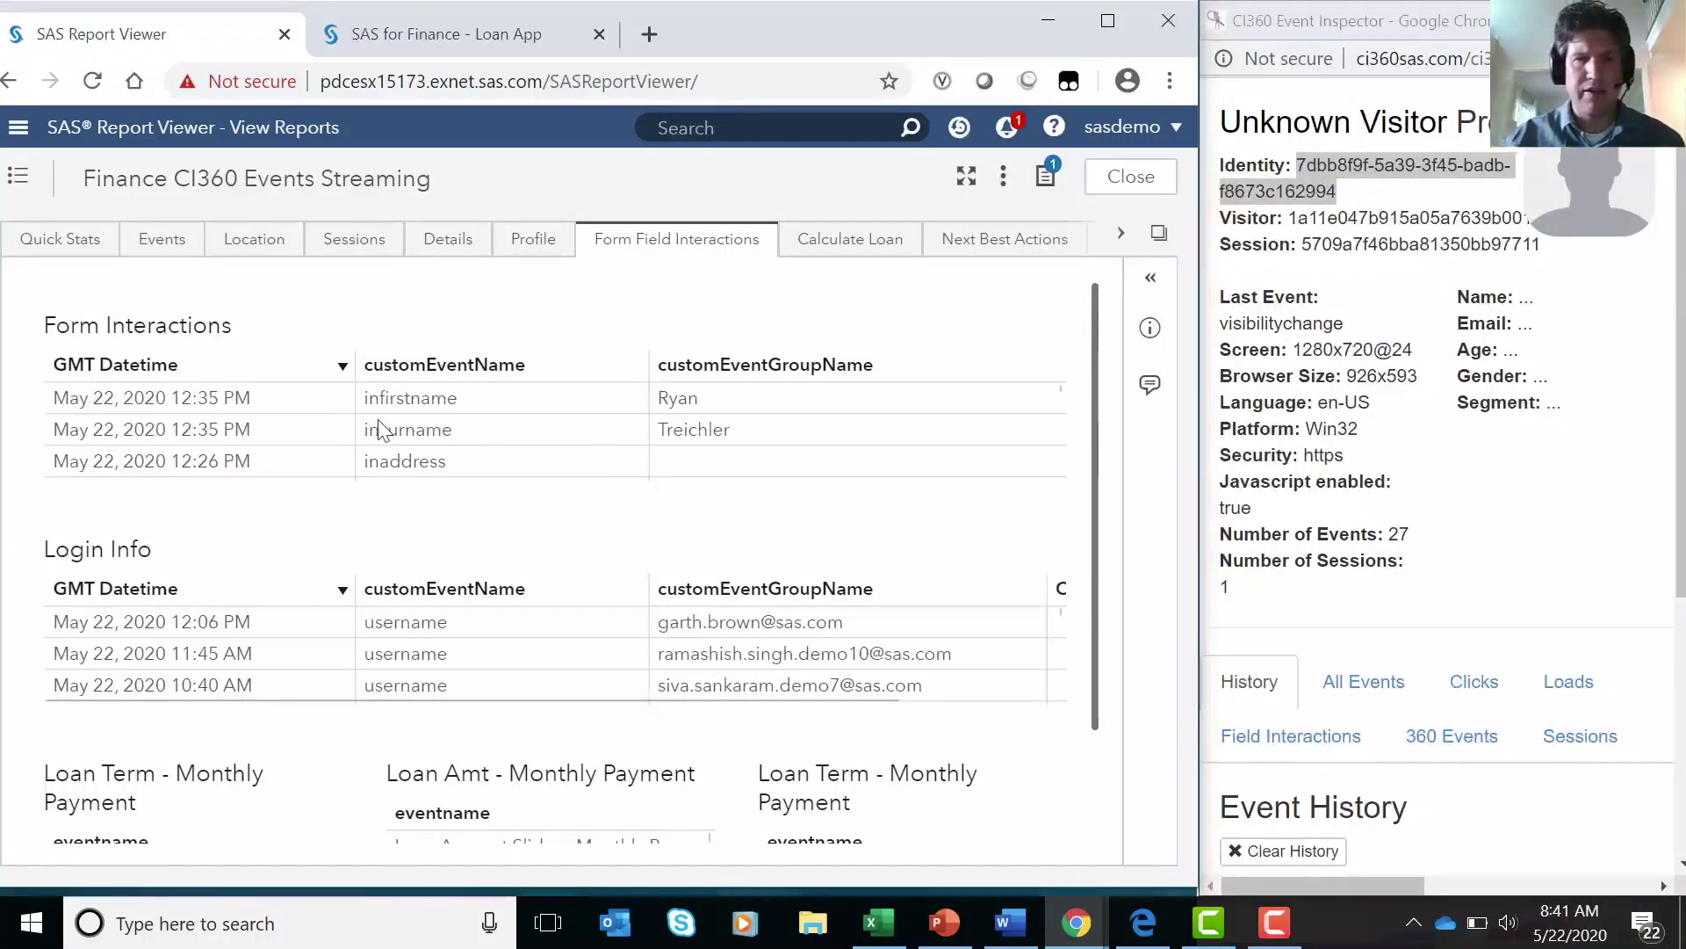
scroll(413, 437, down, 1)
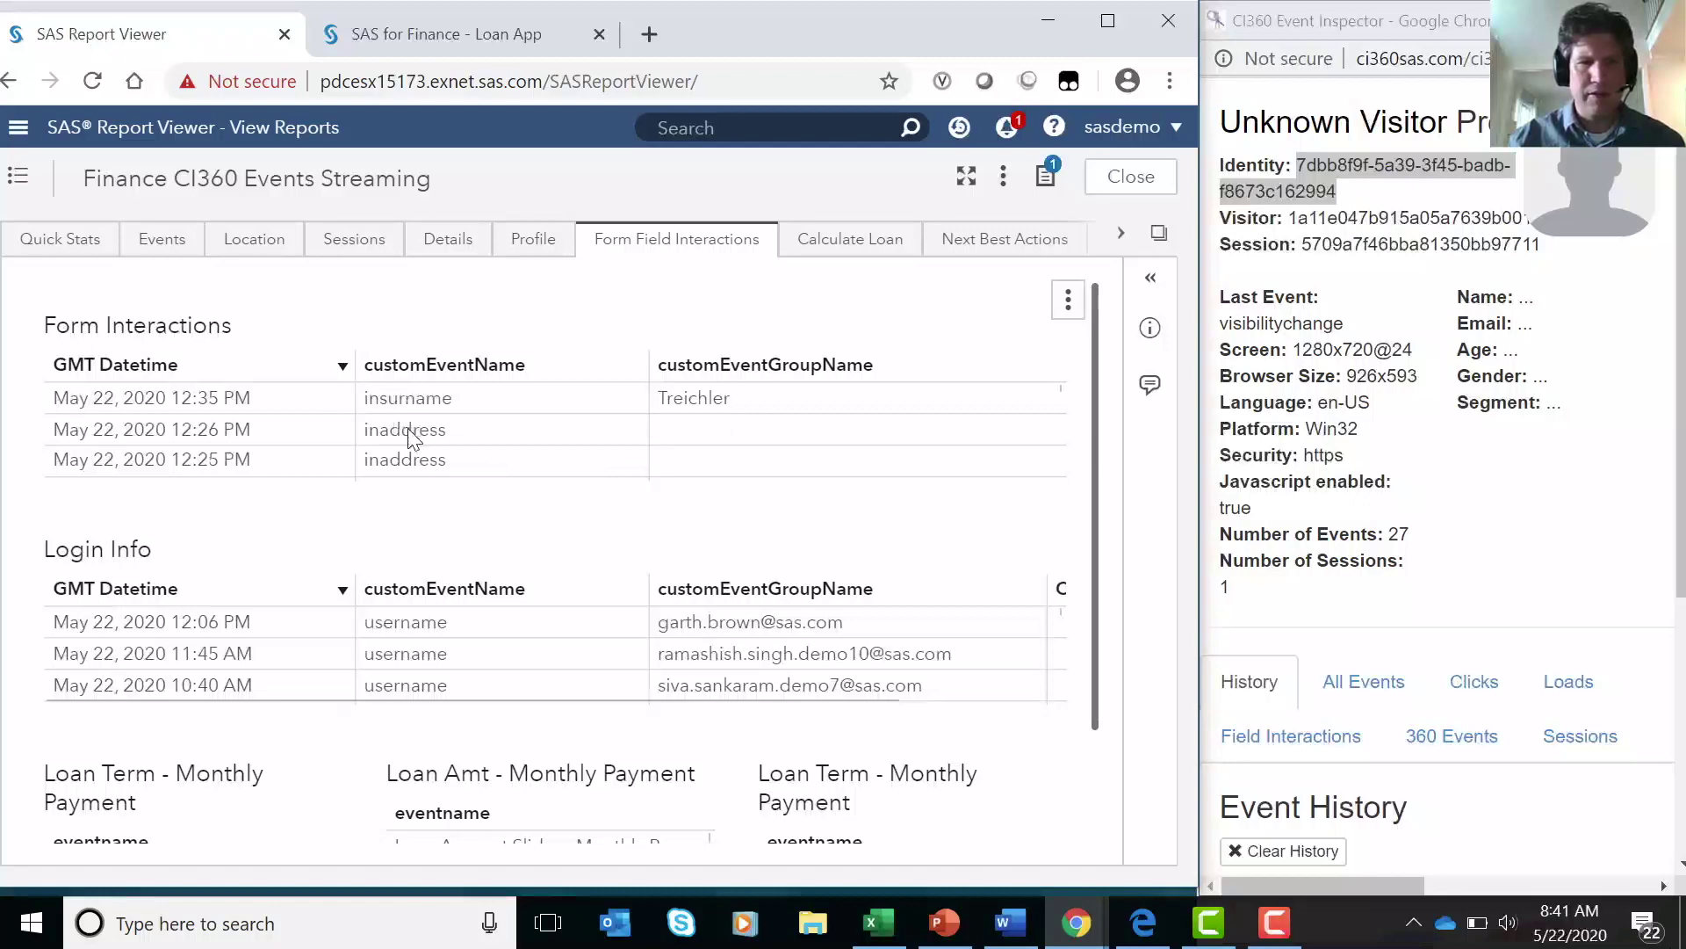
scroll(413, 436, down, 1)
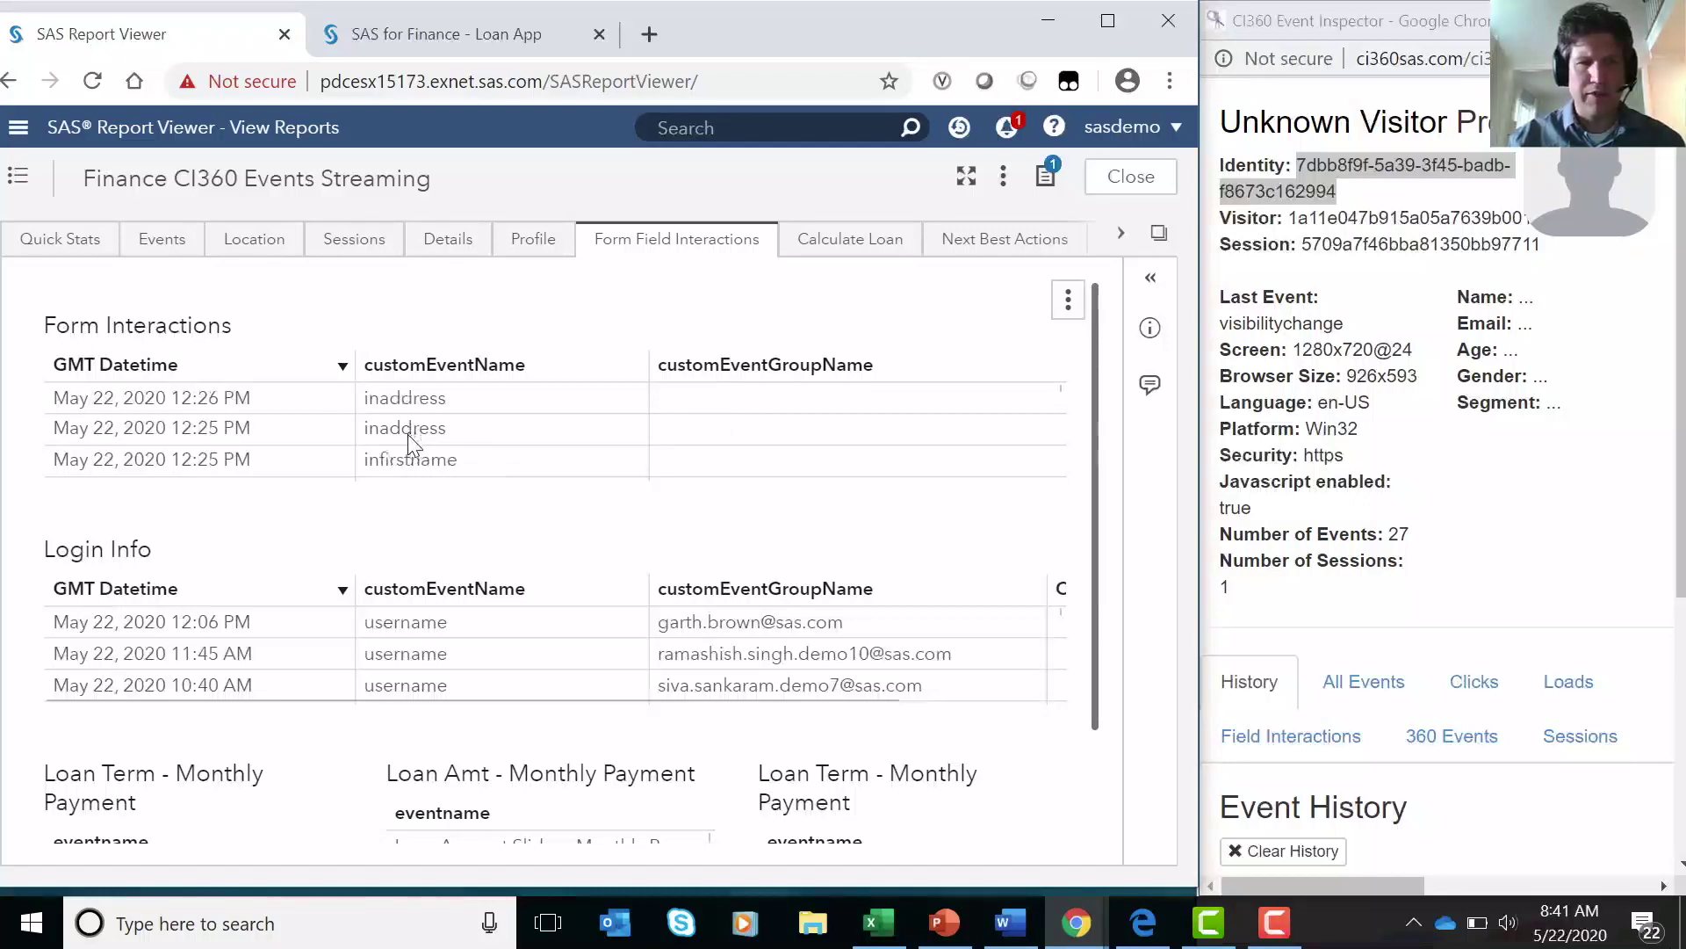
click(865, 249)
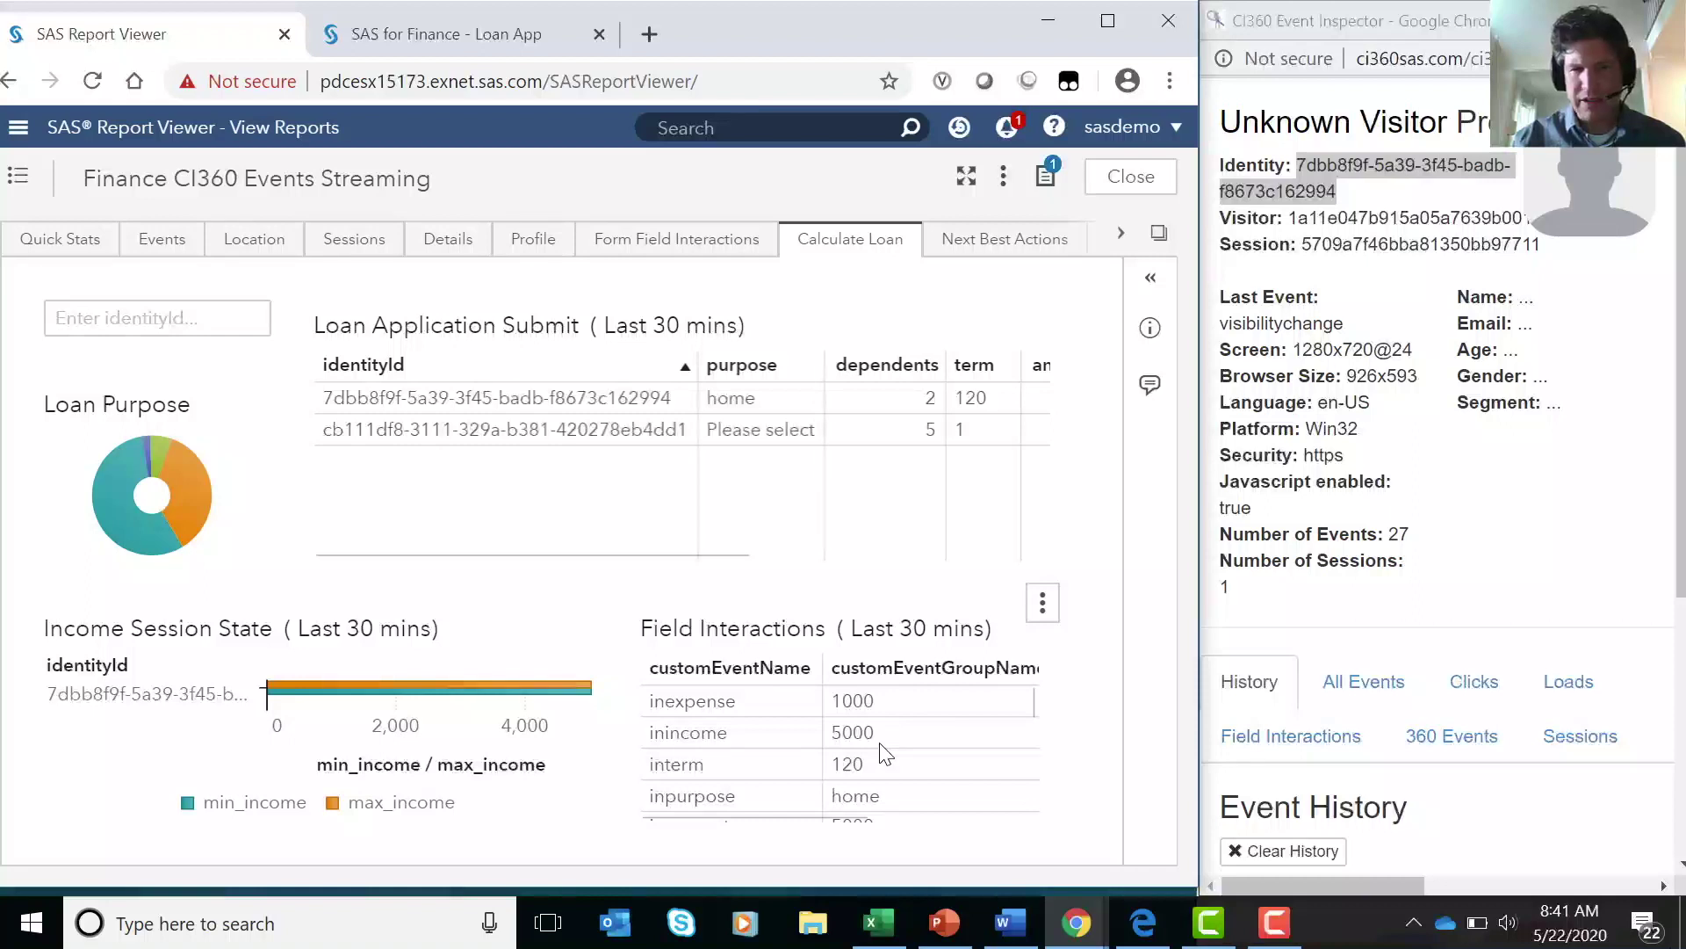
Scroll the Calculate Loan Field Interactions table, then return to the SAS for Finance Loan App tab.
scroll(874, 745, down, 1)
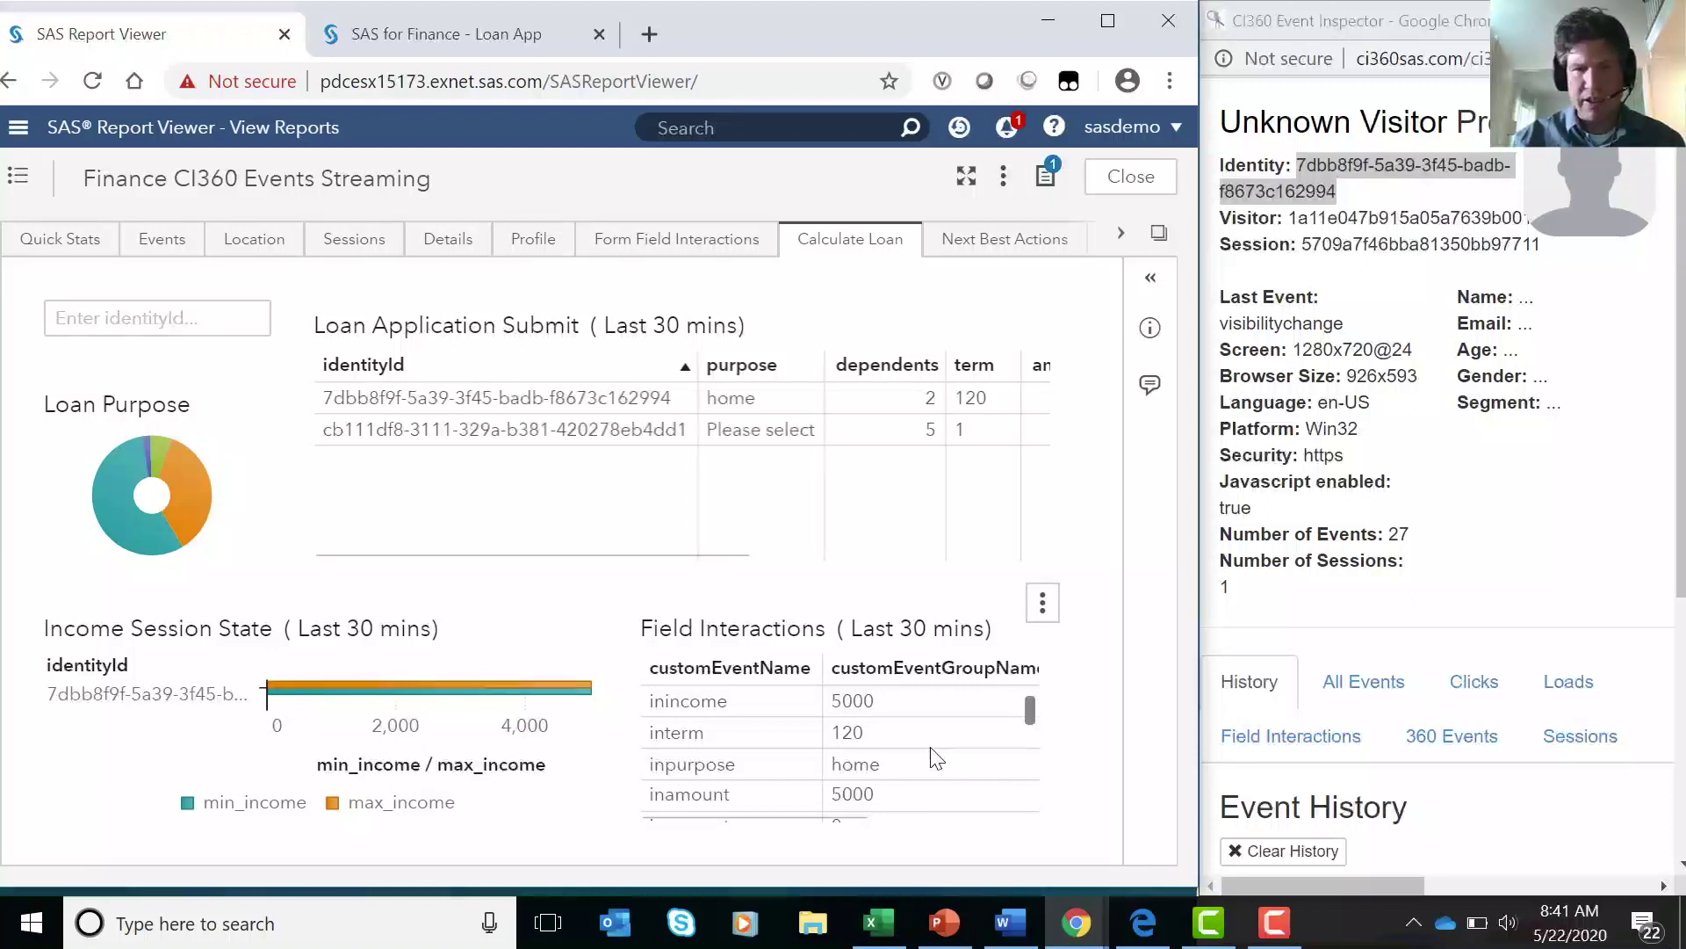
scroll(936, 757, up, 1)
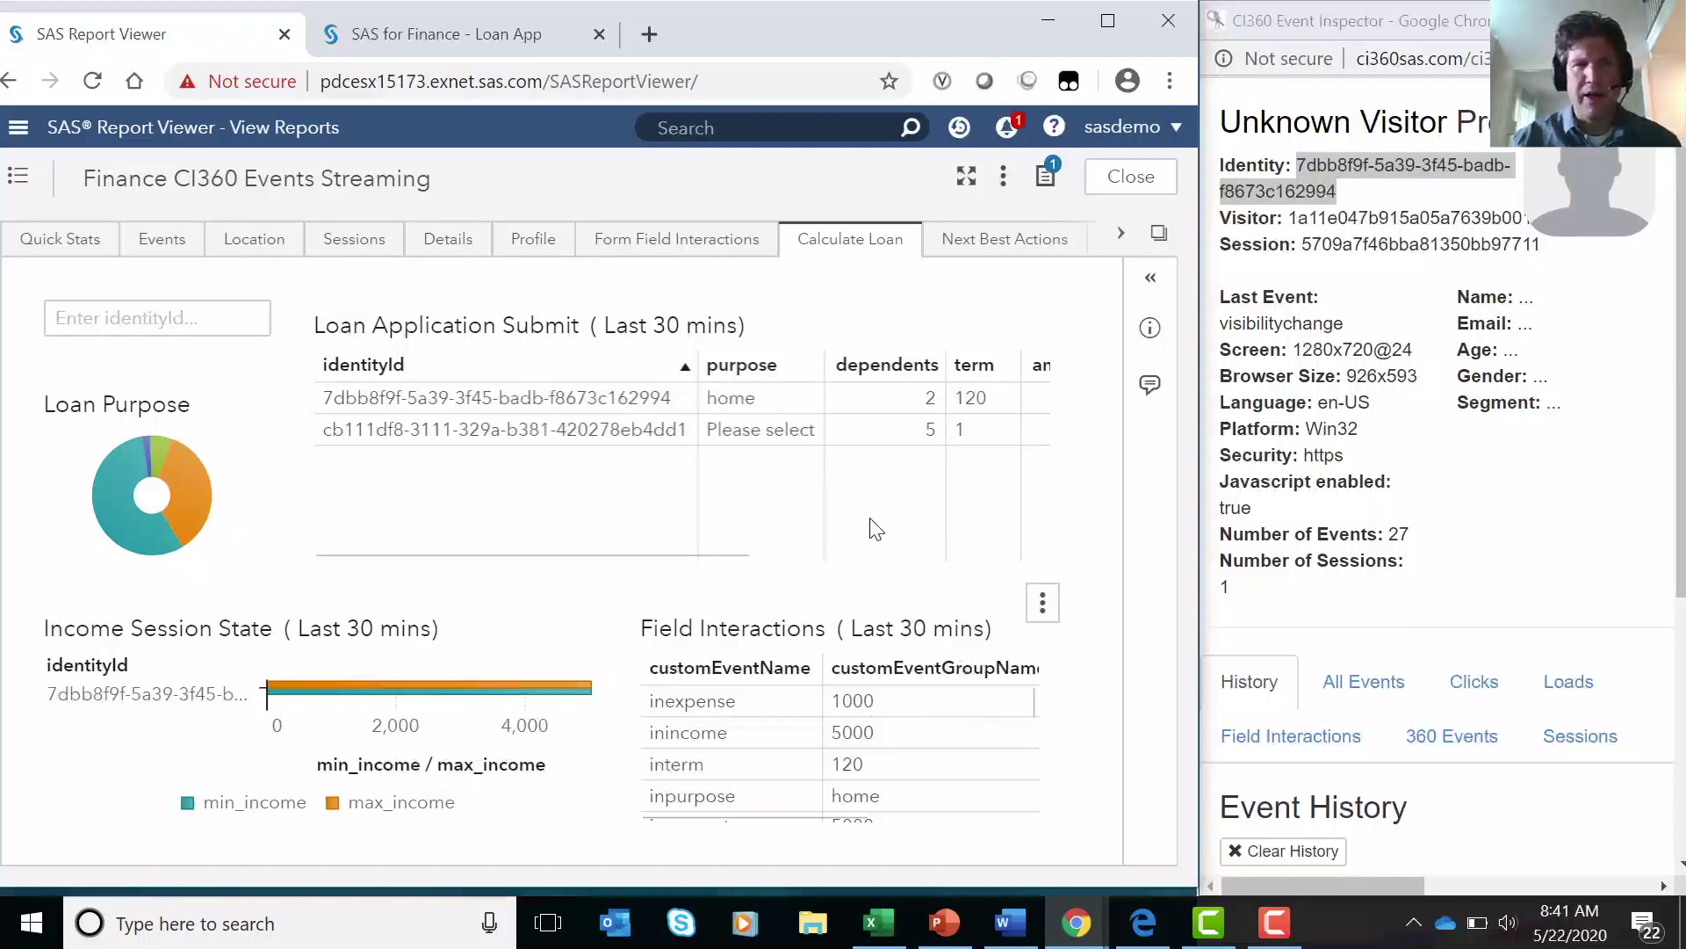
click(555, 46)
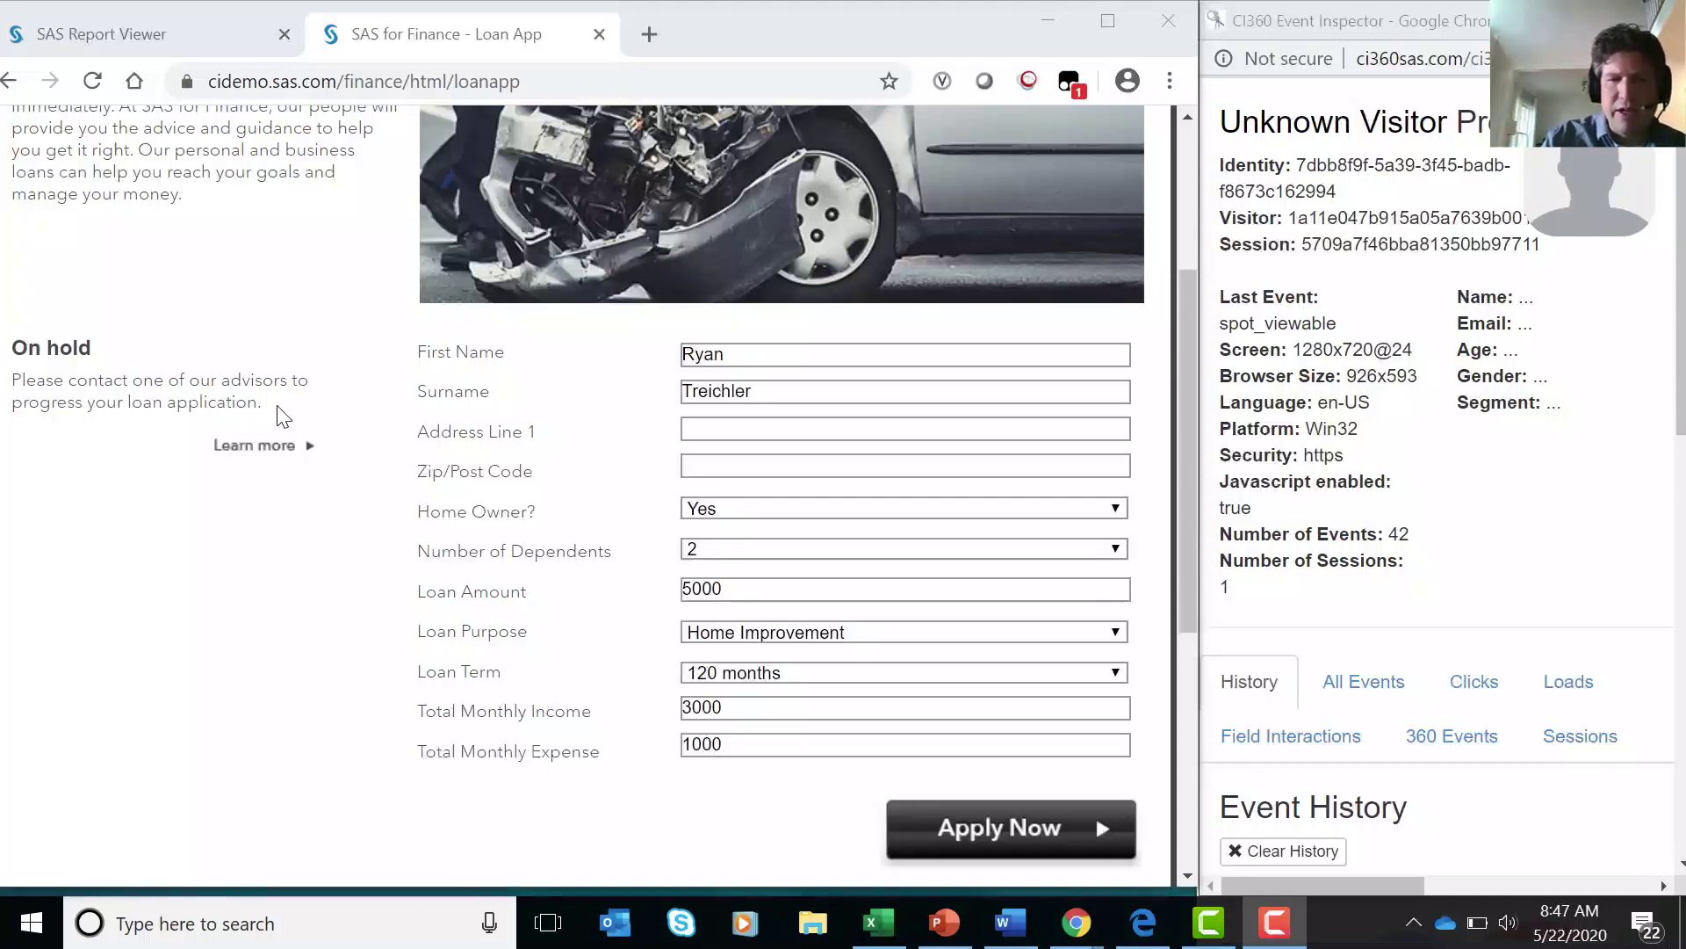
Switch back to the Calculate Loan report page, now listing inincome values 3000, 1000 and 2000.
click(186, 28)
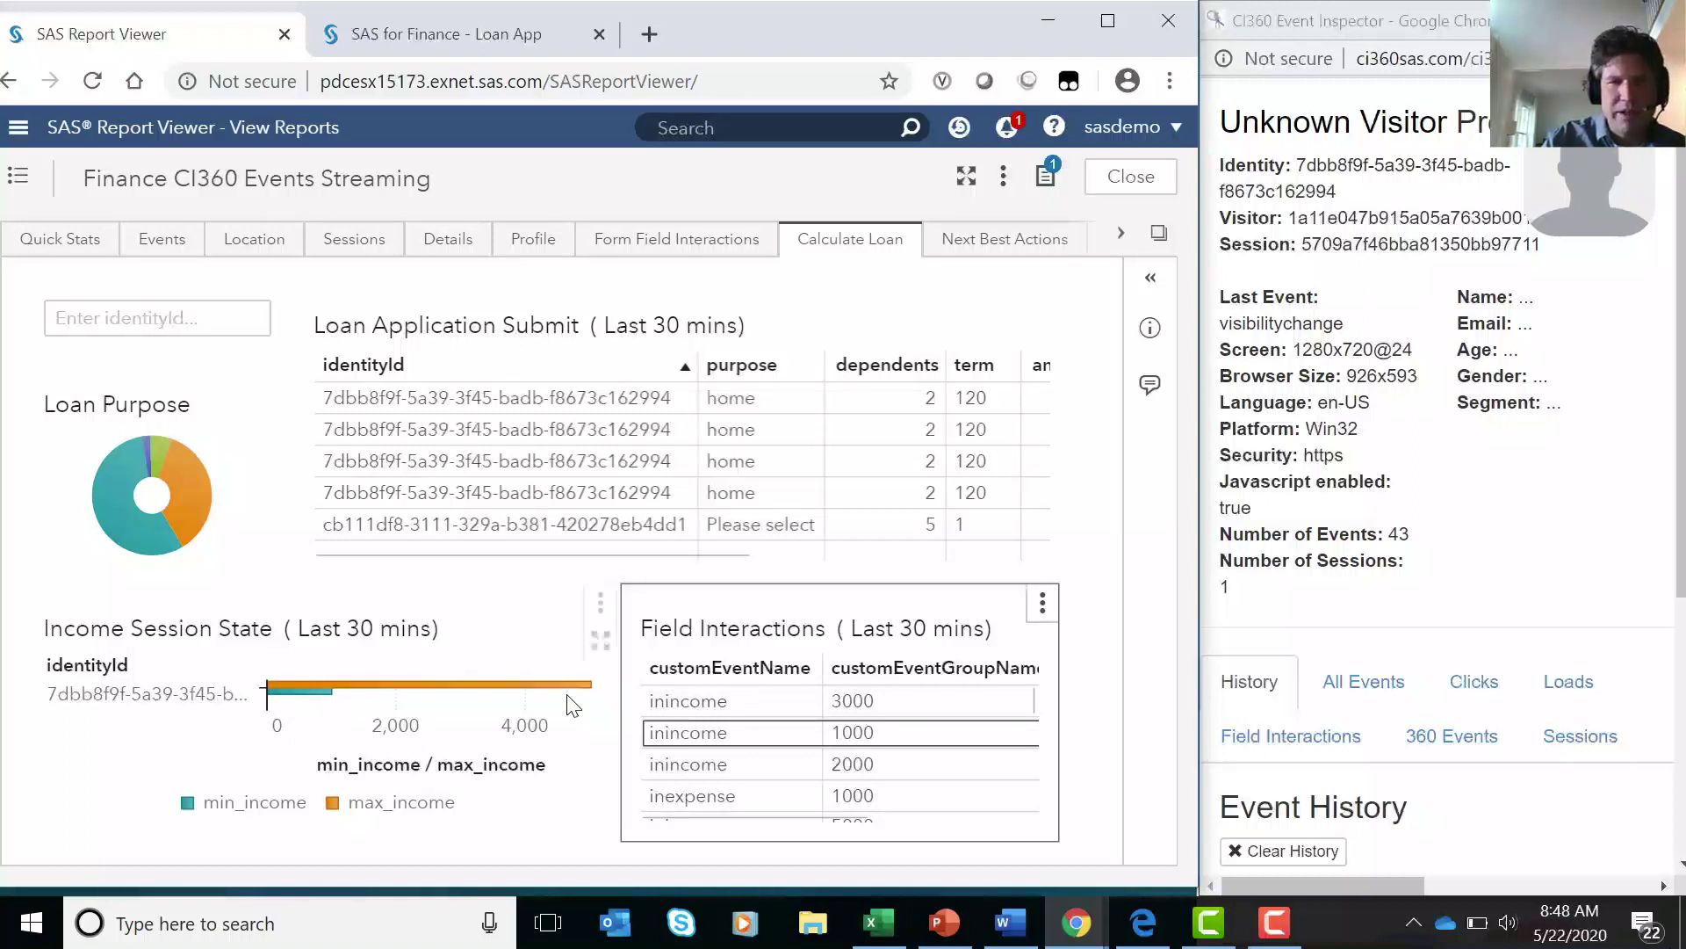
Return to the SAS for Finance Loan App tab showing the on-hold application with 3000 income.
click(519, 35)
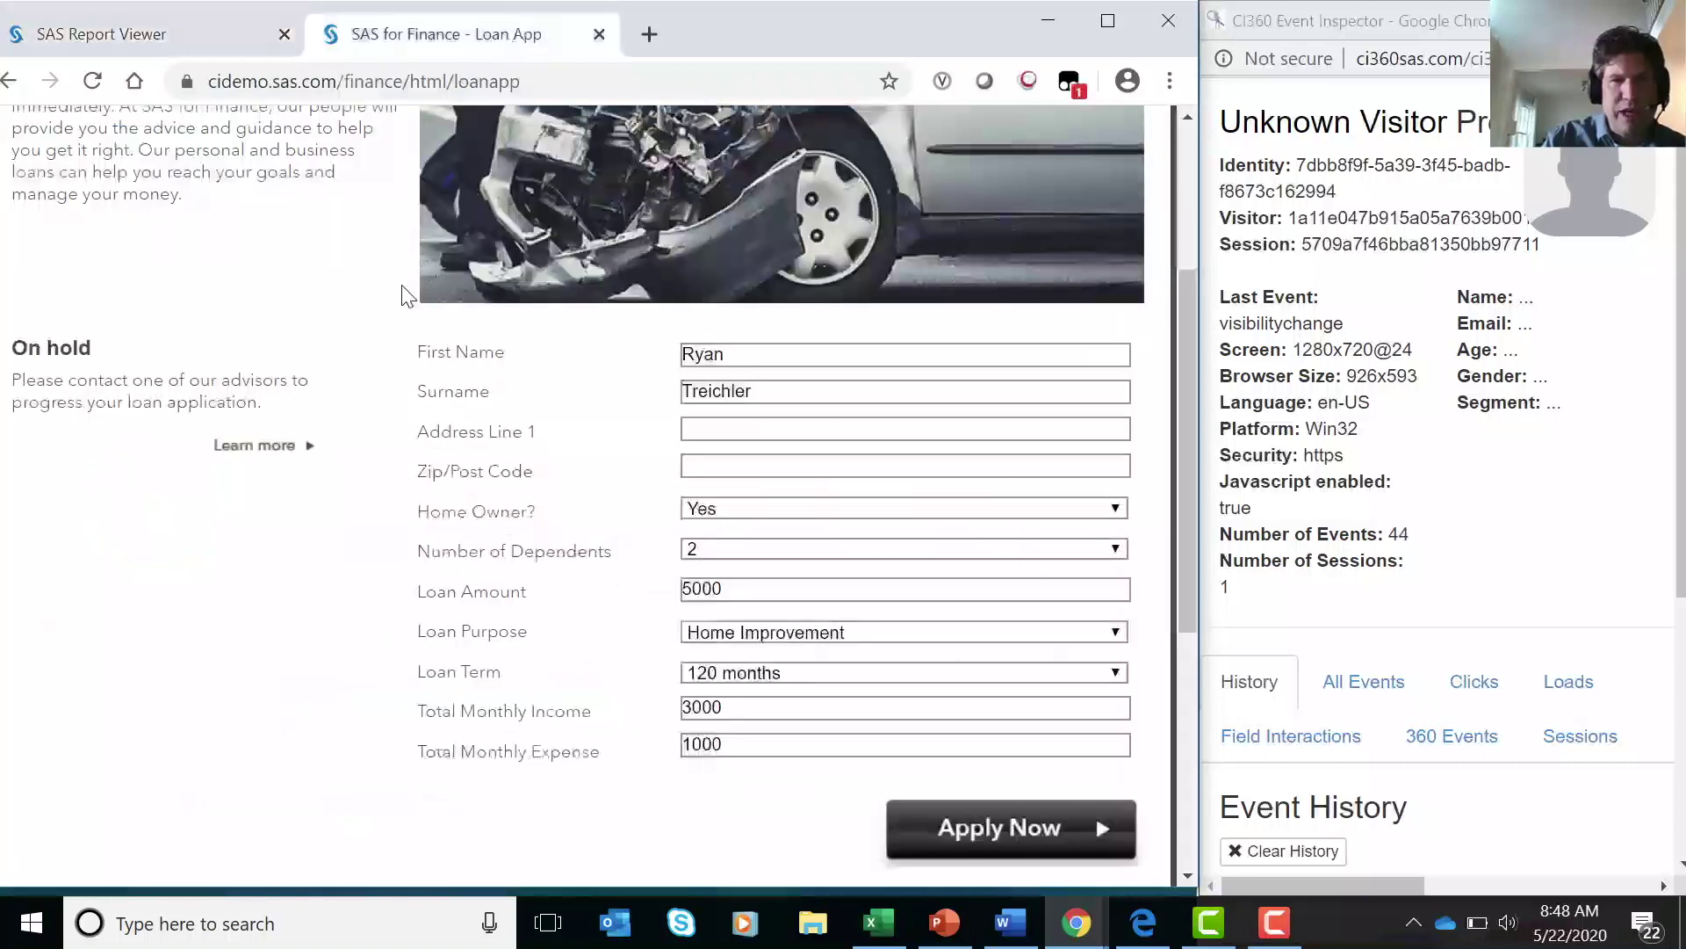